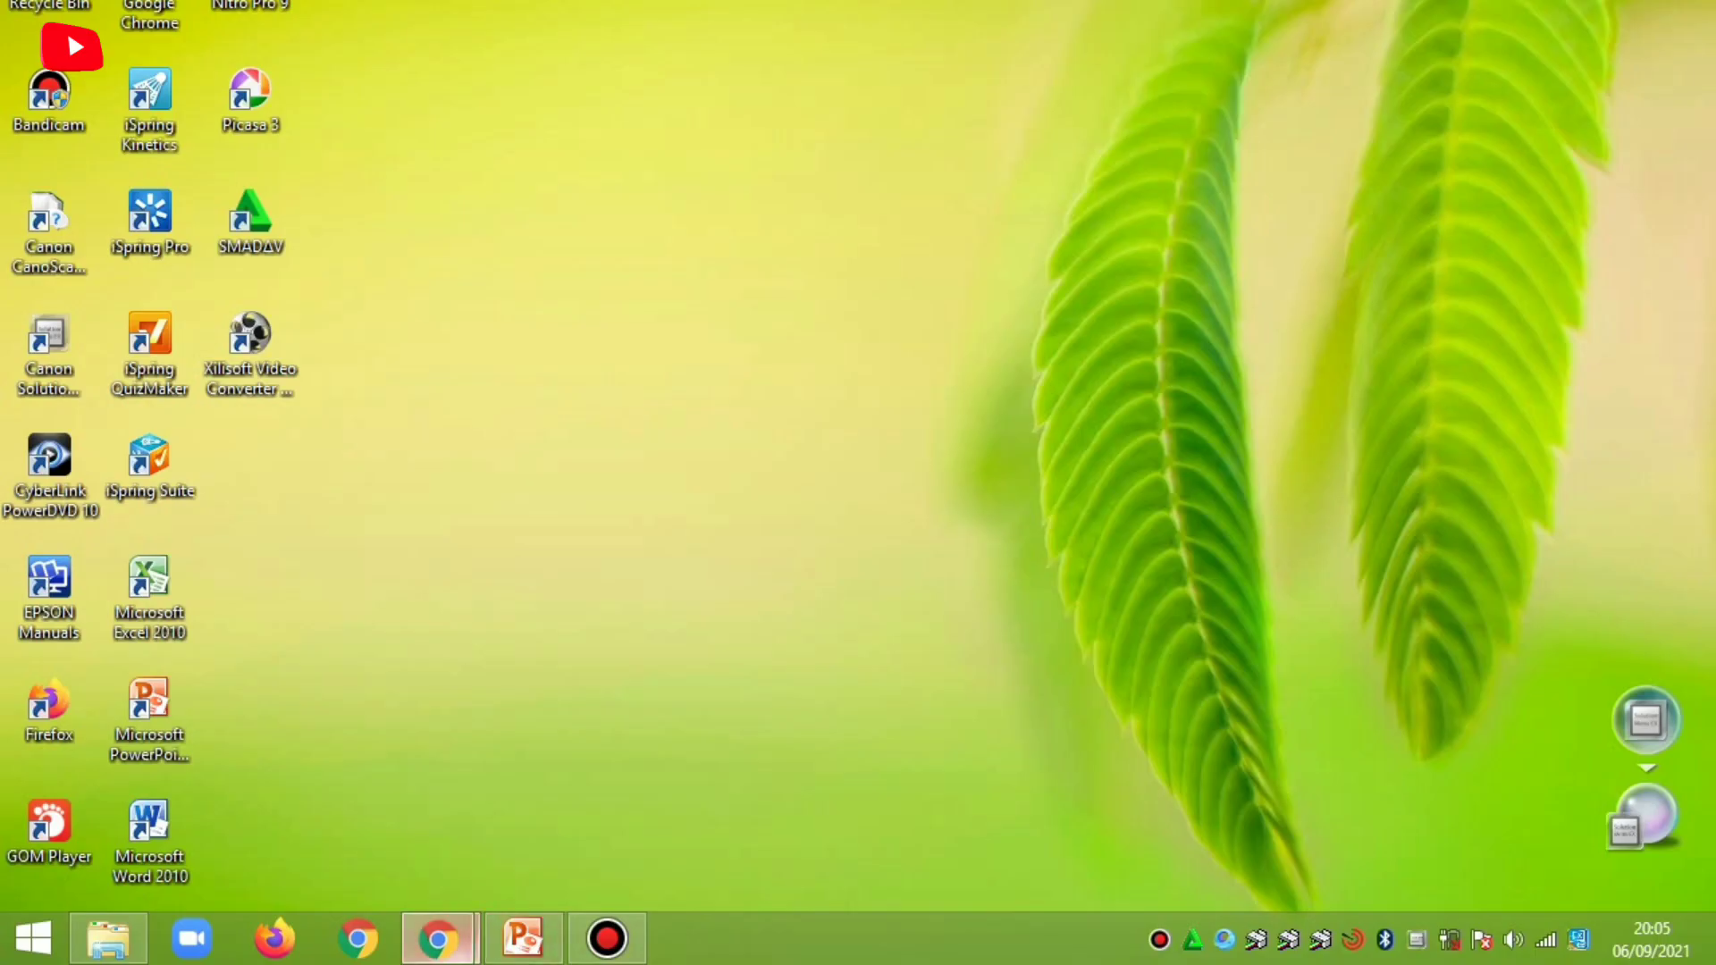
Switch to Chrome and enter "google meet" in the Google search box without running the search
{"action": "left_click", "coordinate": [437, 939]}
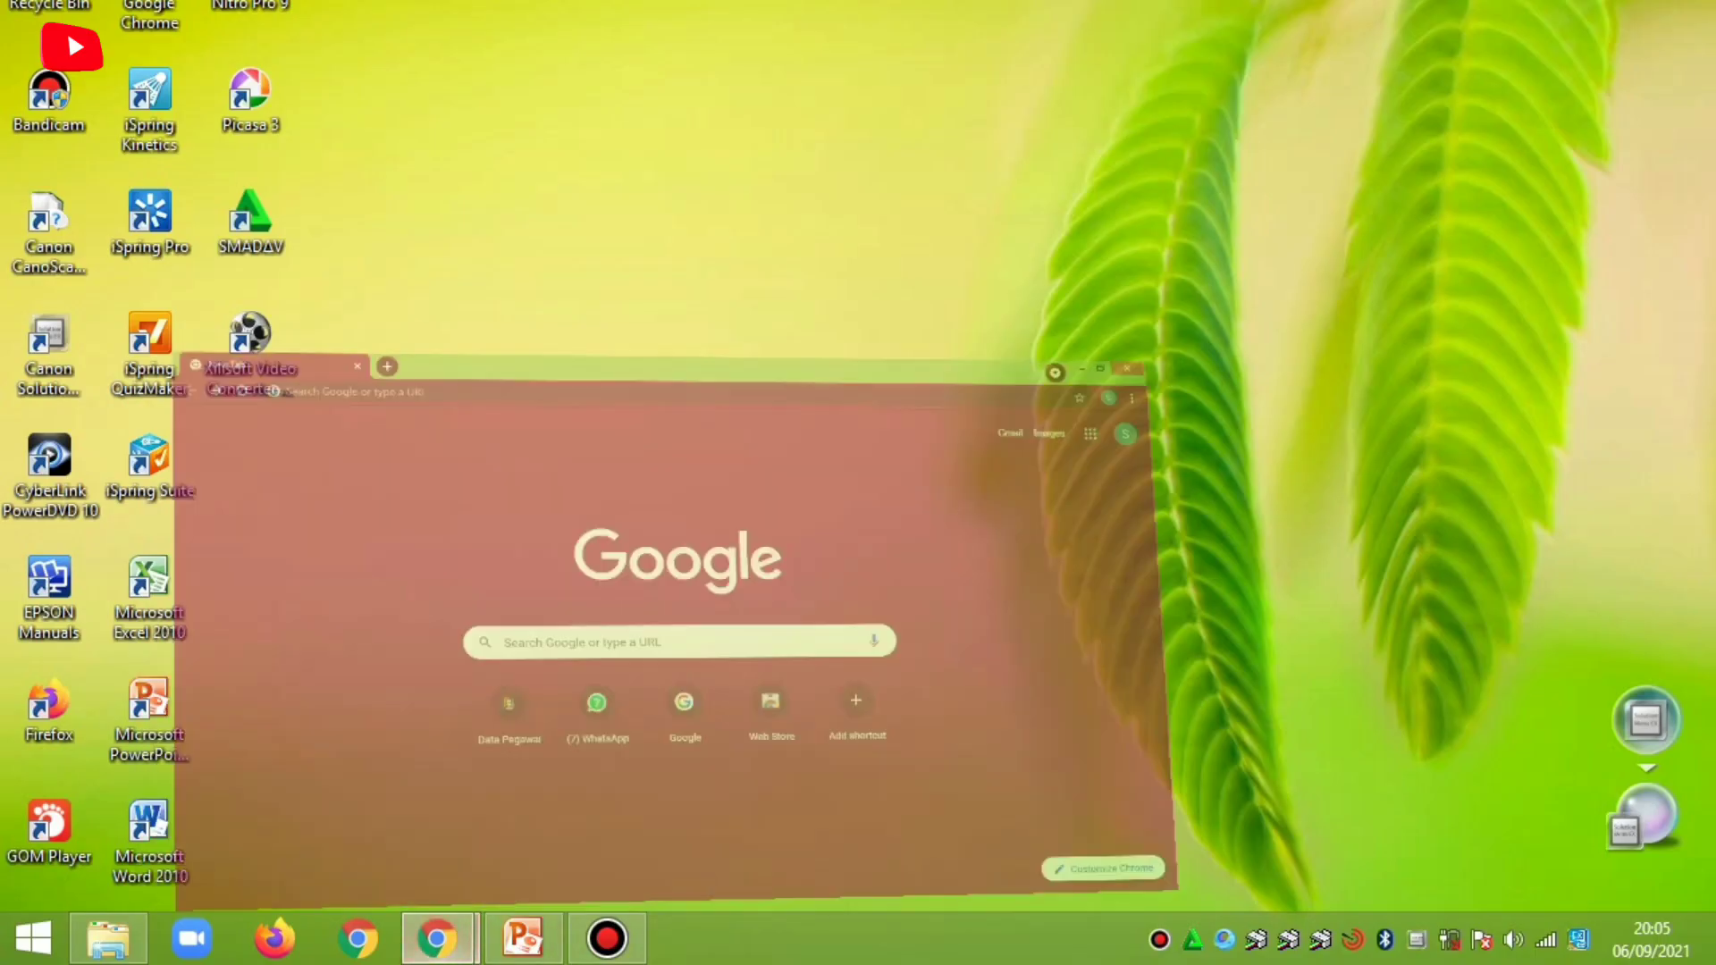
{"action": "left_click", "coordinate": [575, 786]}
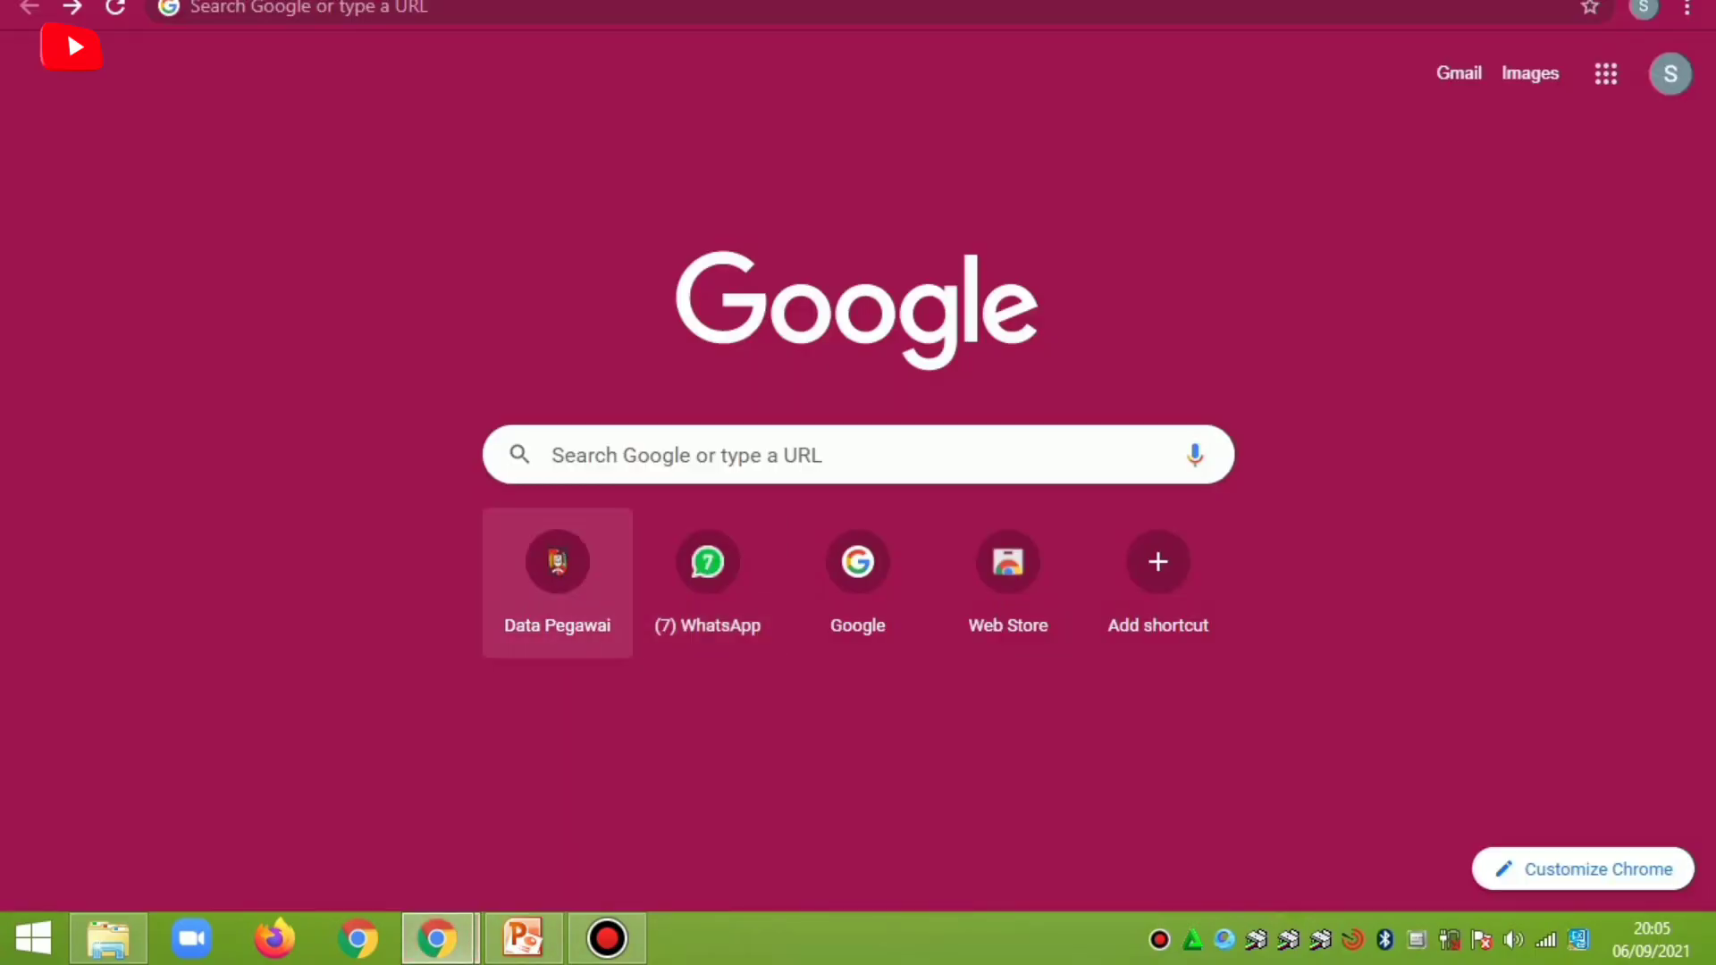
{"action": "left_click", "coordinate": [617, 456]}
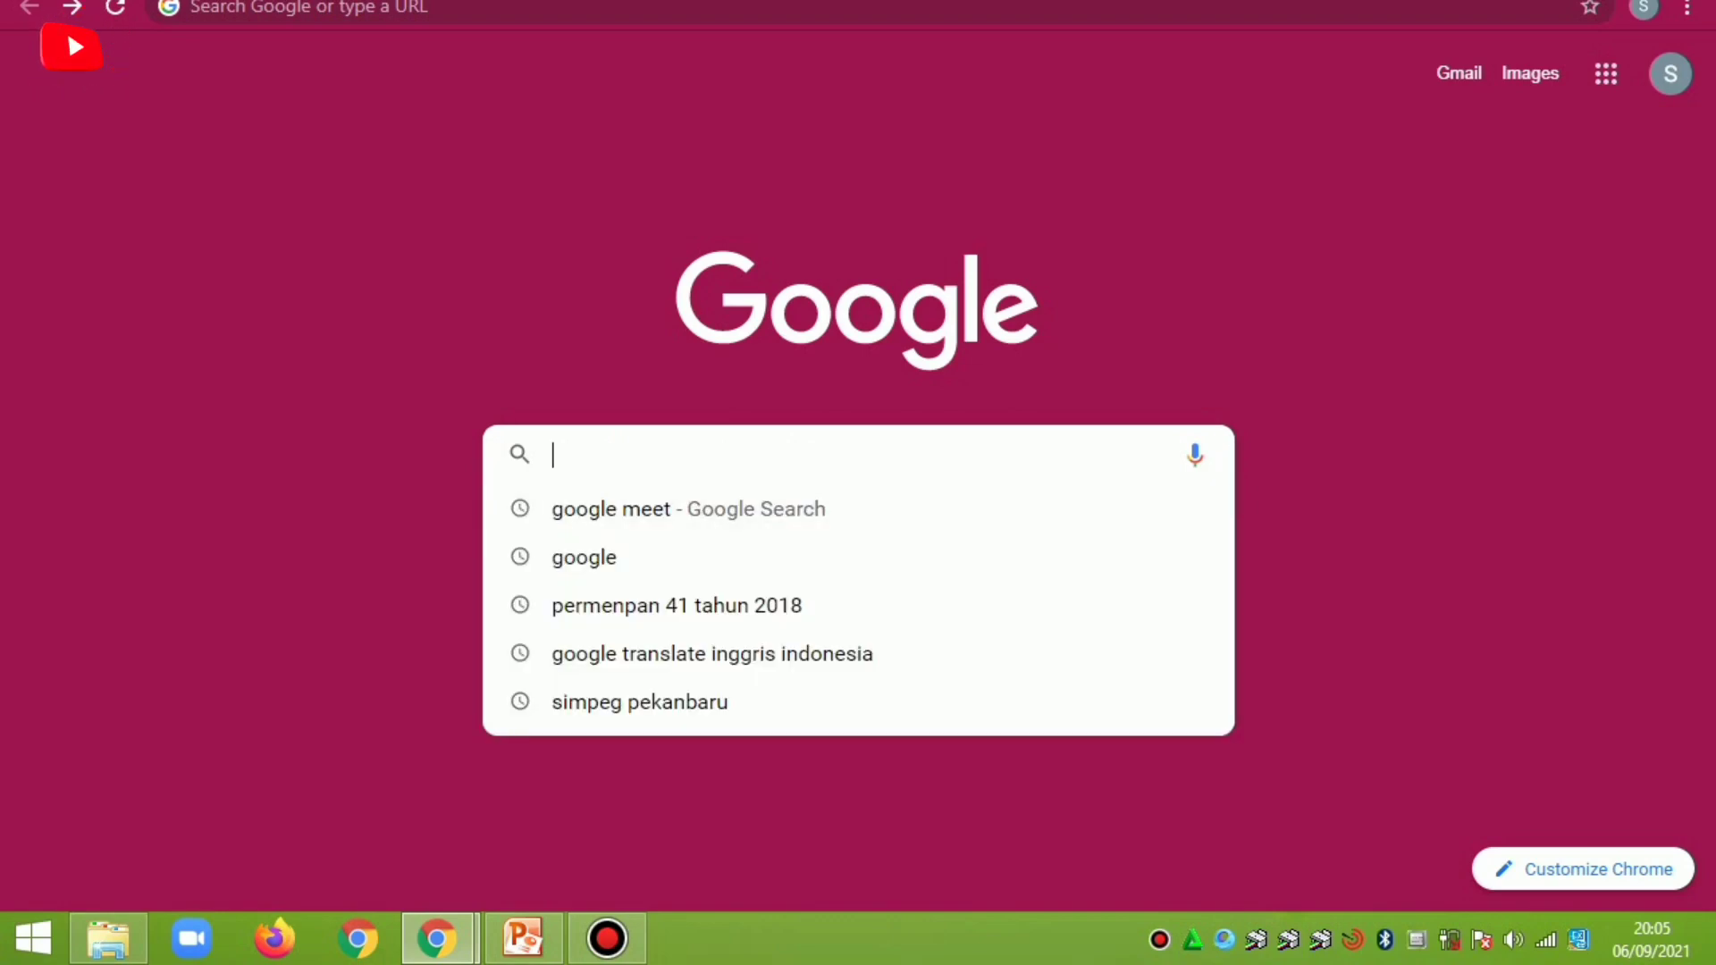
{"action": "type", "text": "goo"}
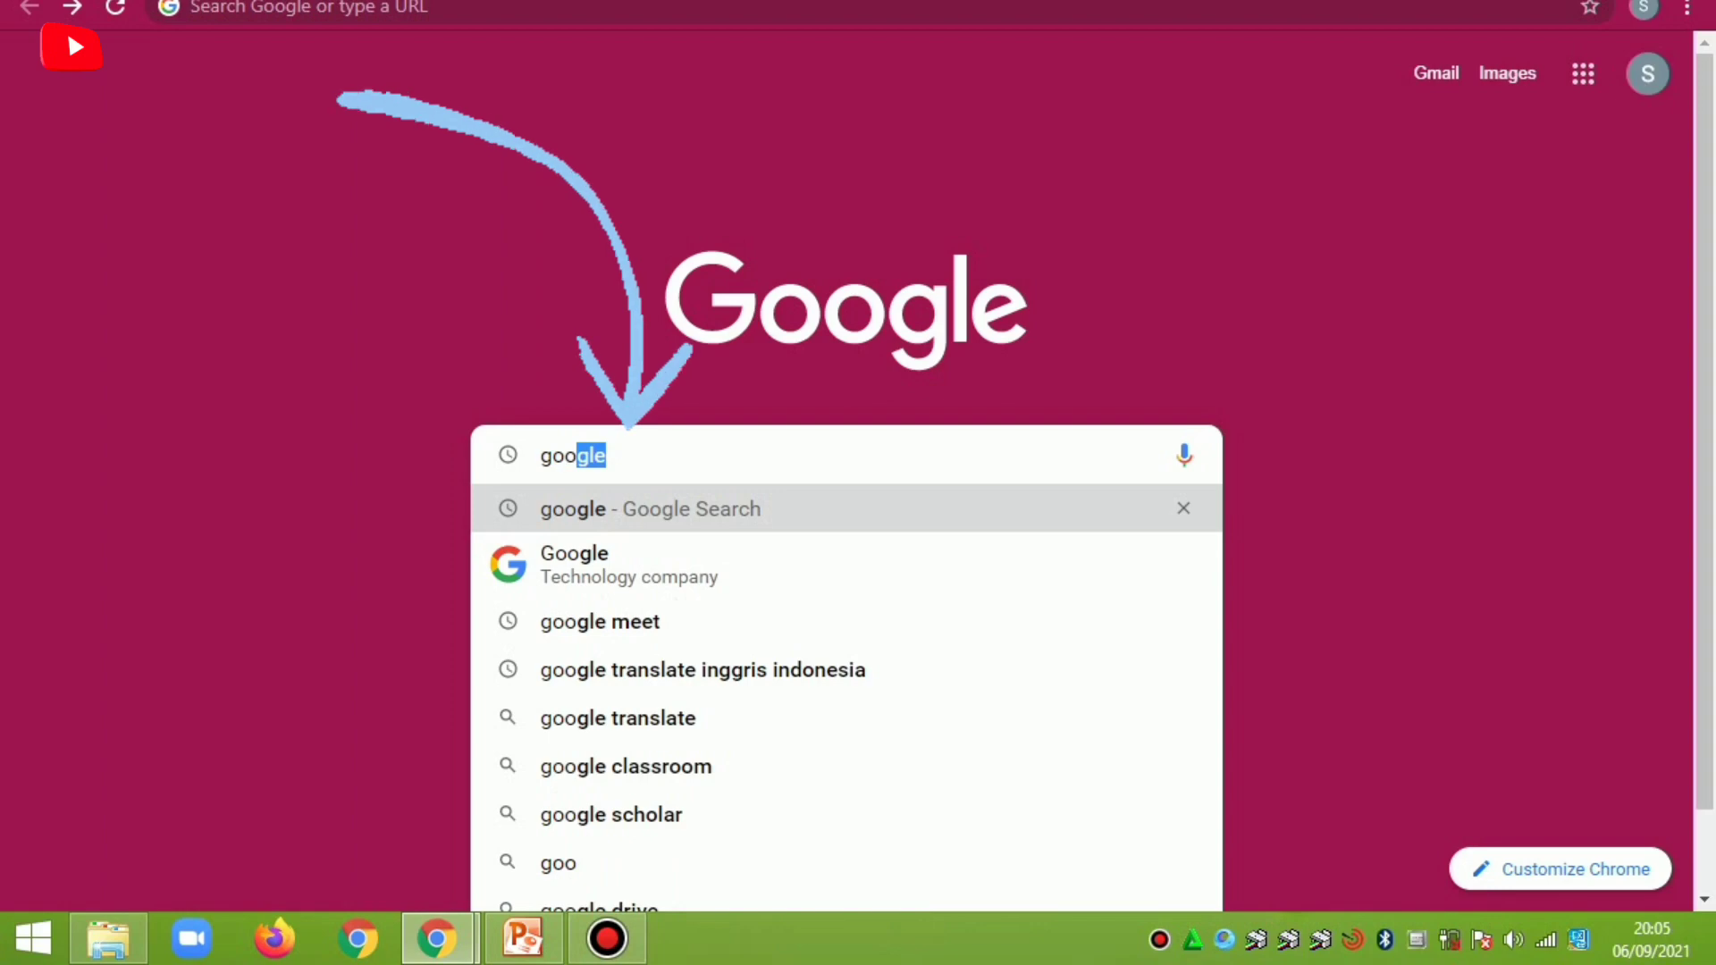
{"action": "type", "text": "gle meet"}
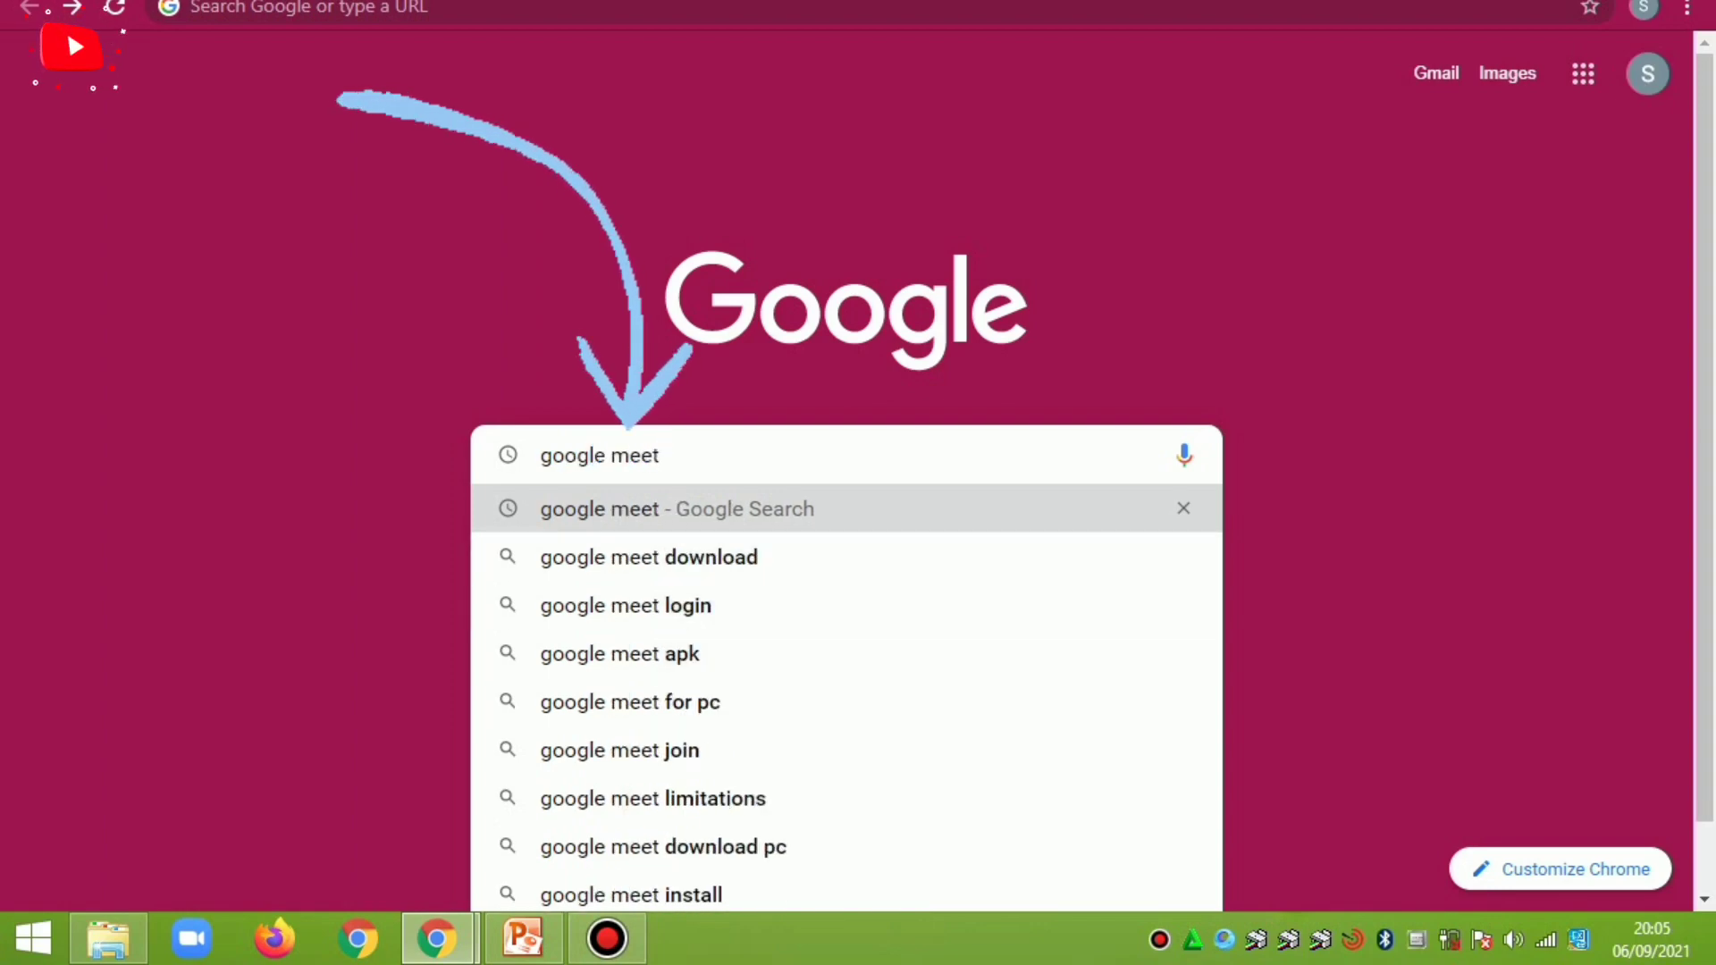
{"action": "left_click", "coordinate": [1340, 653]}
Find Meet in the list of Google apps and open it
{"action": "left_click", "coordinate": [1607, 74]}
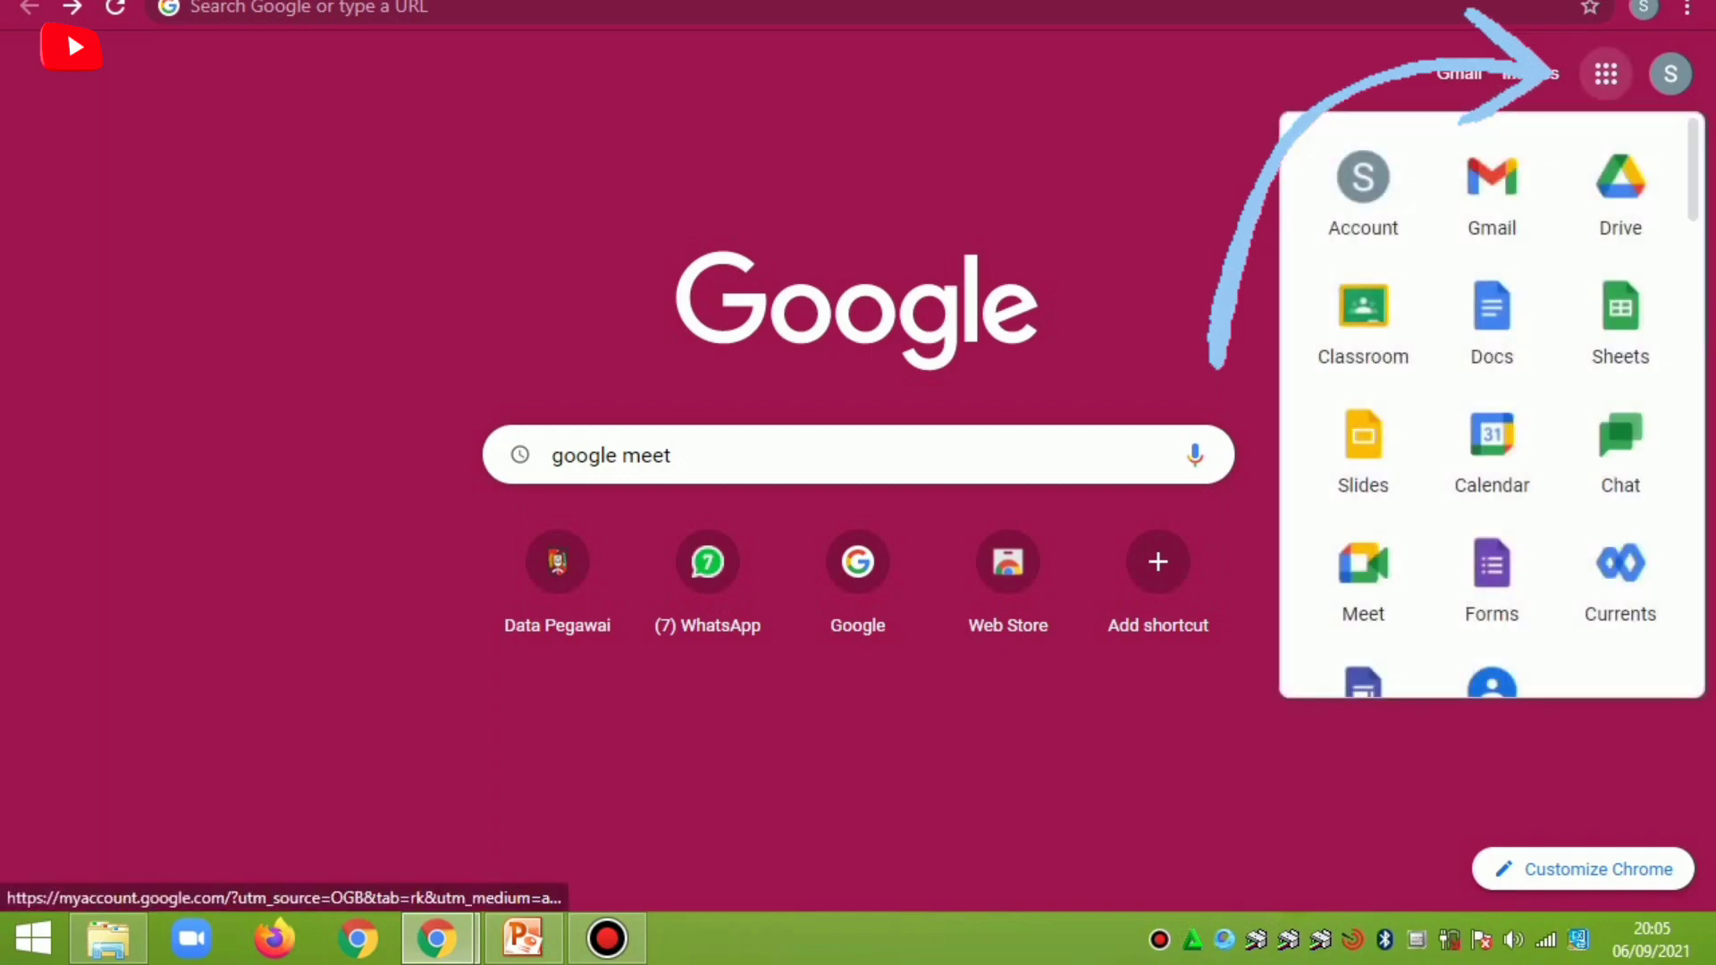
{"action": "left_click", "coordinate": [1606, 74]}
{"action": "left_click", "coordinate": [1607, 73]}
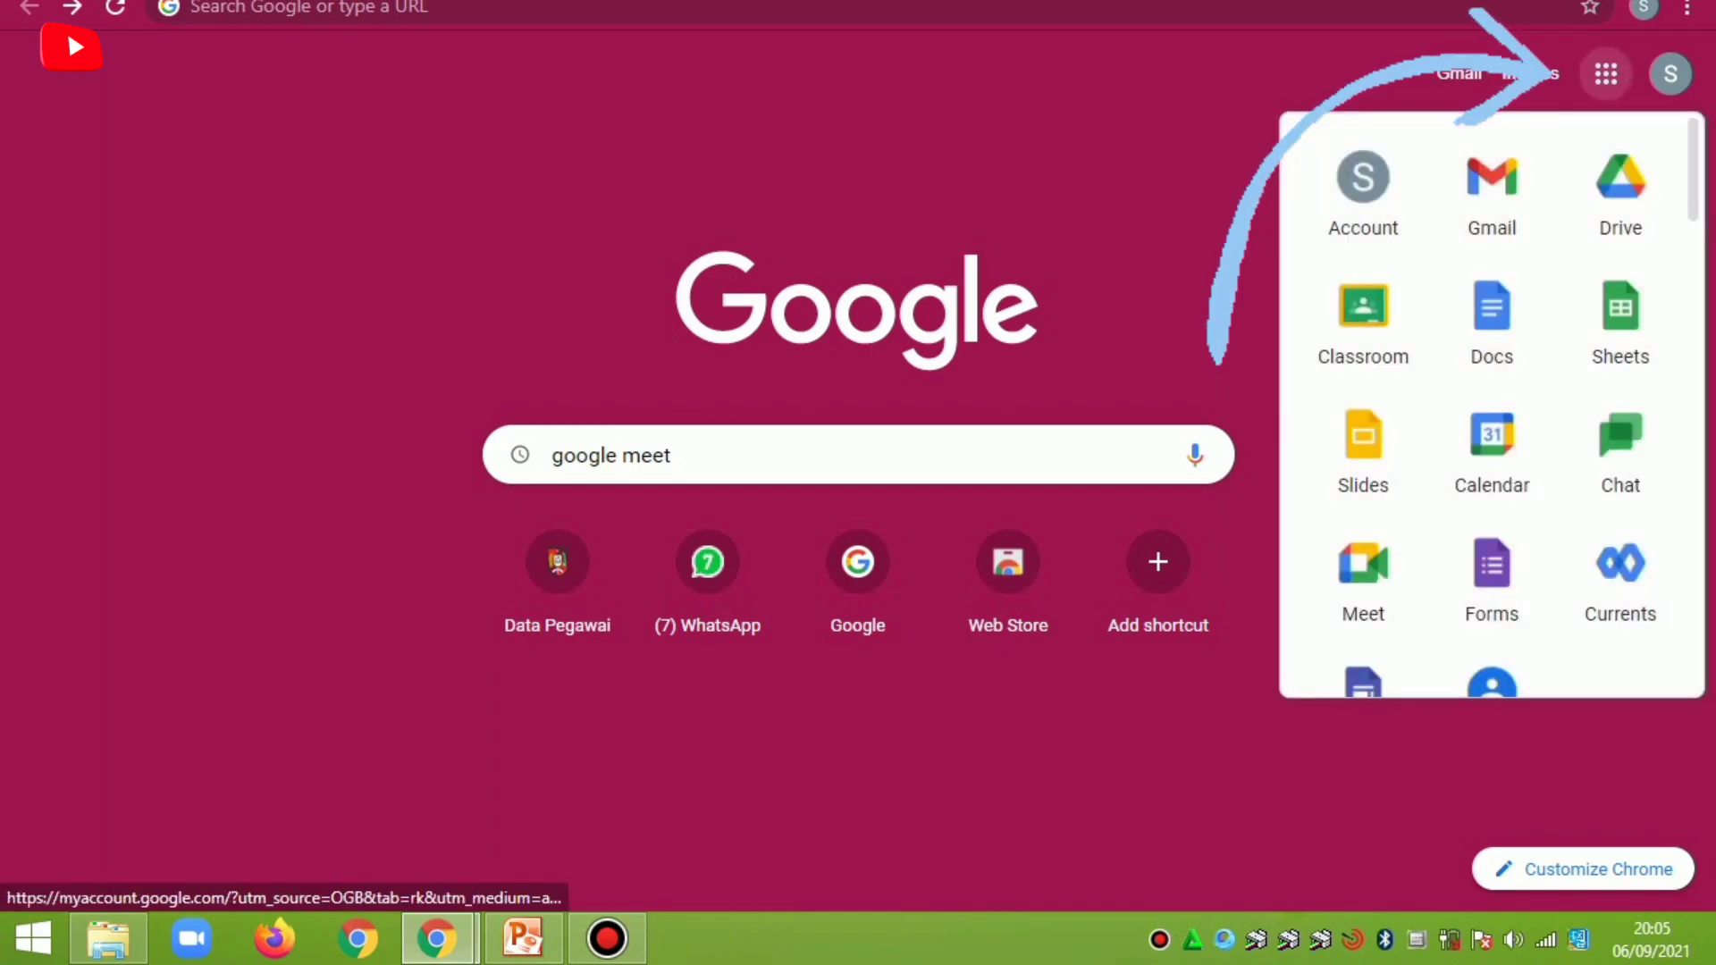
{"action": "scroll", "coordinate": [1491, 420], "scroll_direction": "down", "scroll_amount": 2}
{"action": "scroll", "coordinate": [1492, 420], "scroll_direction": "down", "scroll_amount": 3}
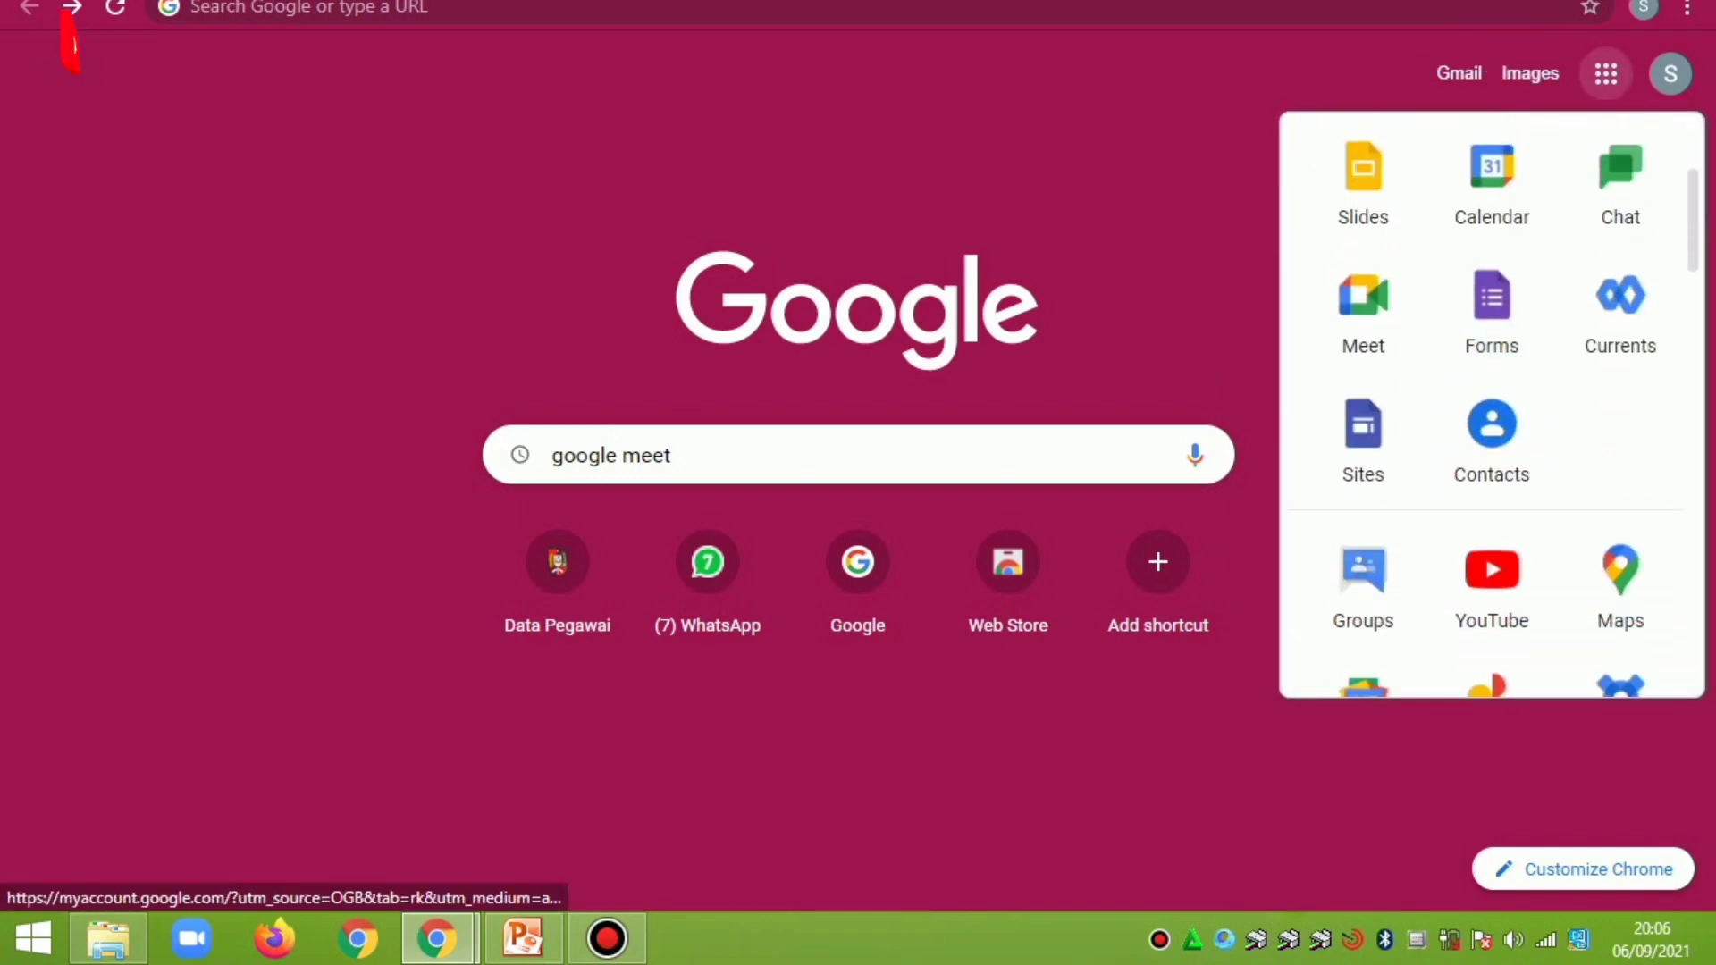
{"action": "scroll", "coordinate": [1492, 420], "scroll_direction": "up", "scroll_amount": 2}
{"action": "left_click", "coordinate": [1364, 309]}
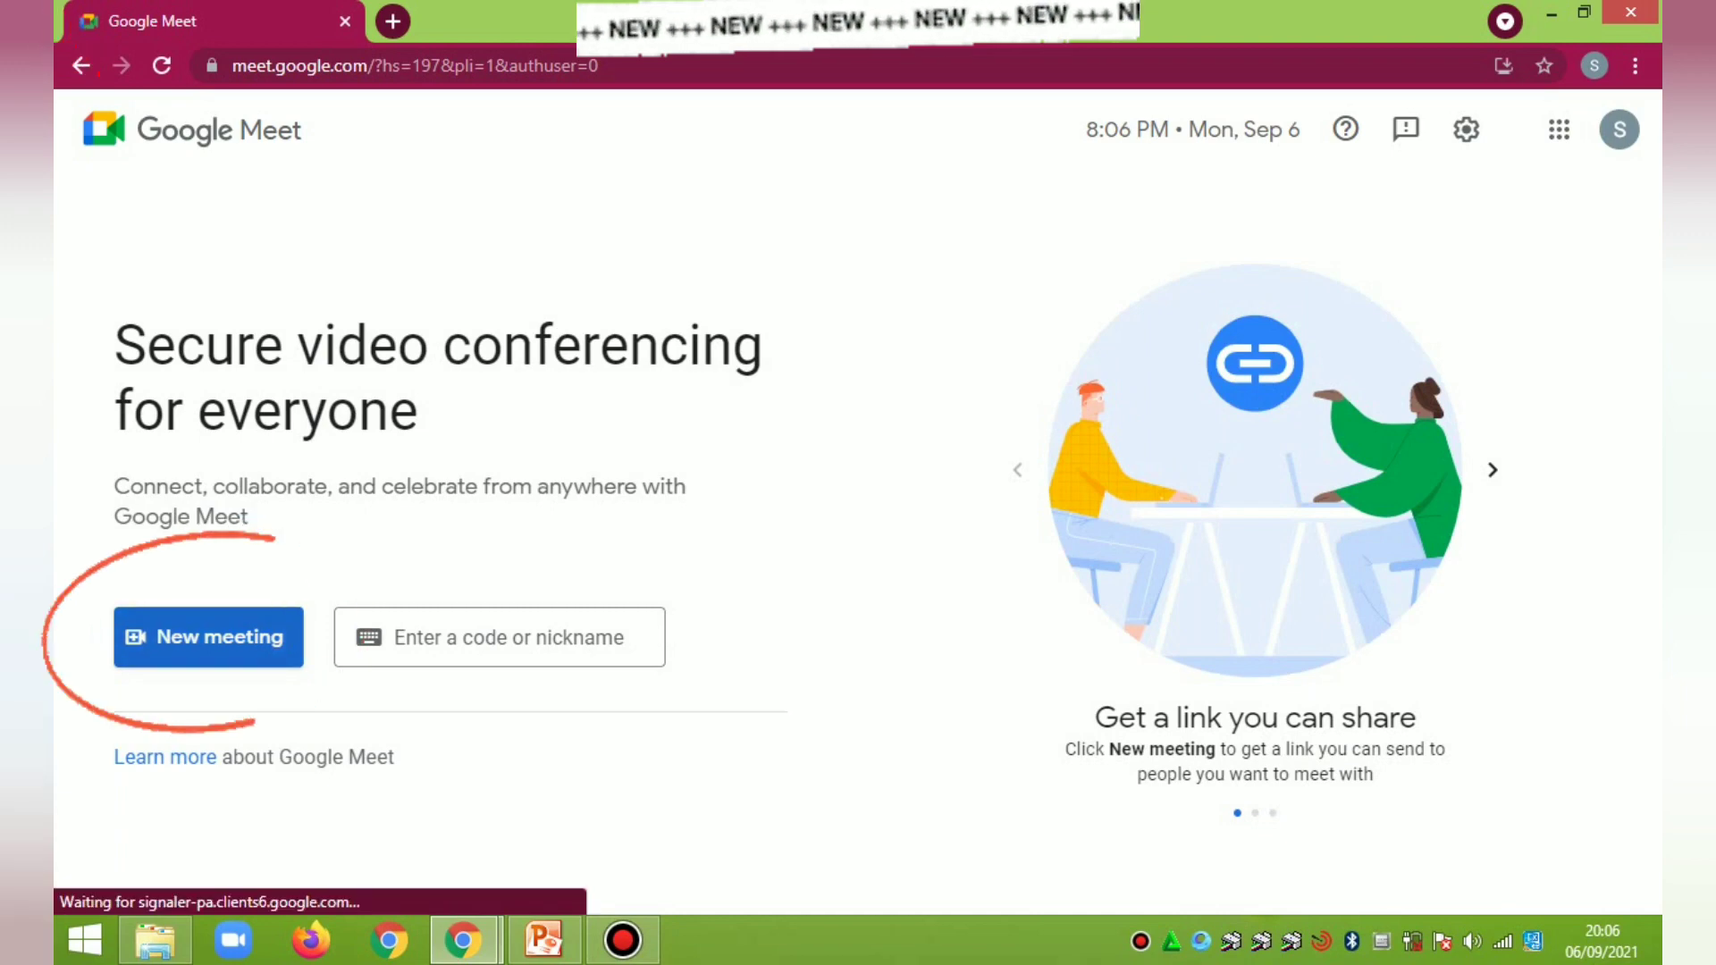
Start an instant meeting and send an e-mail invitation to a participant's Gmail address
{"action": "left_click", "coordinate": [208, 636]}
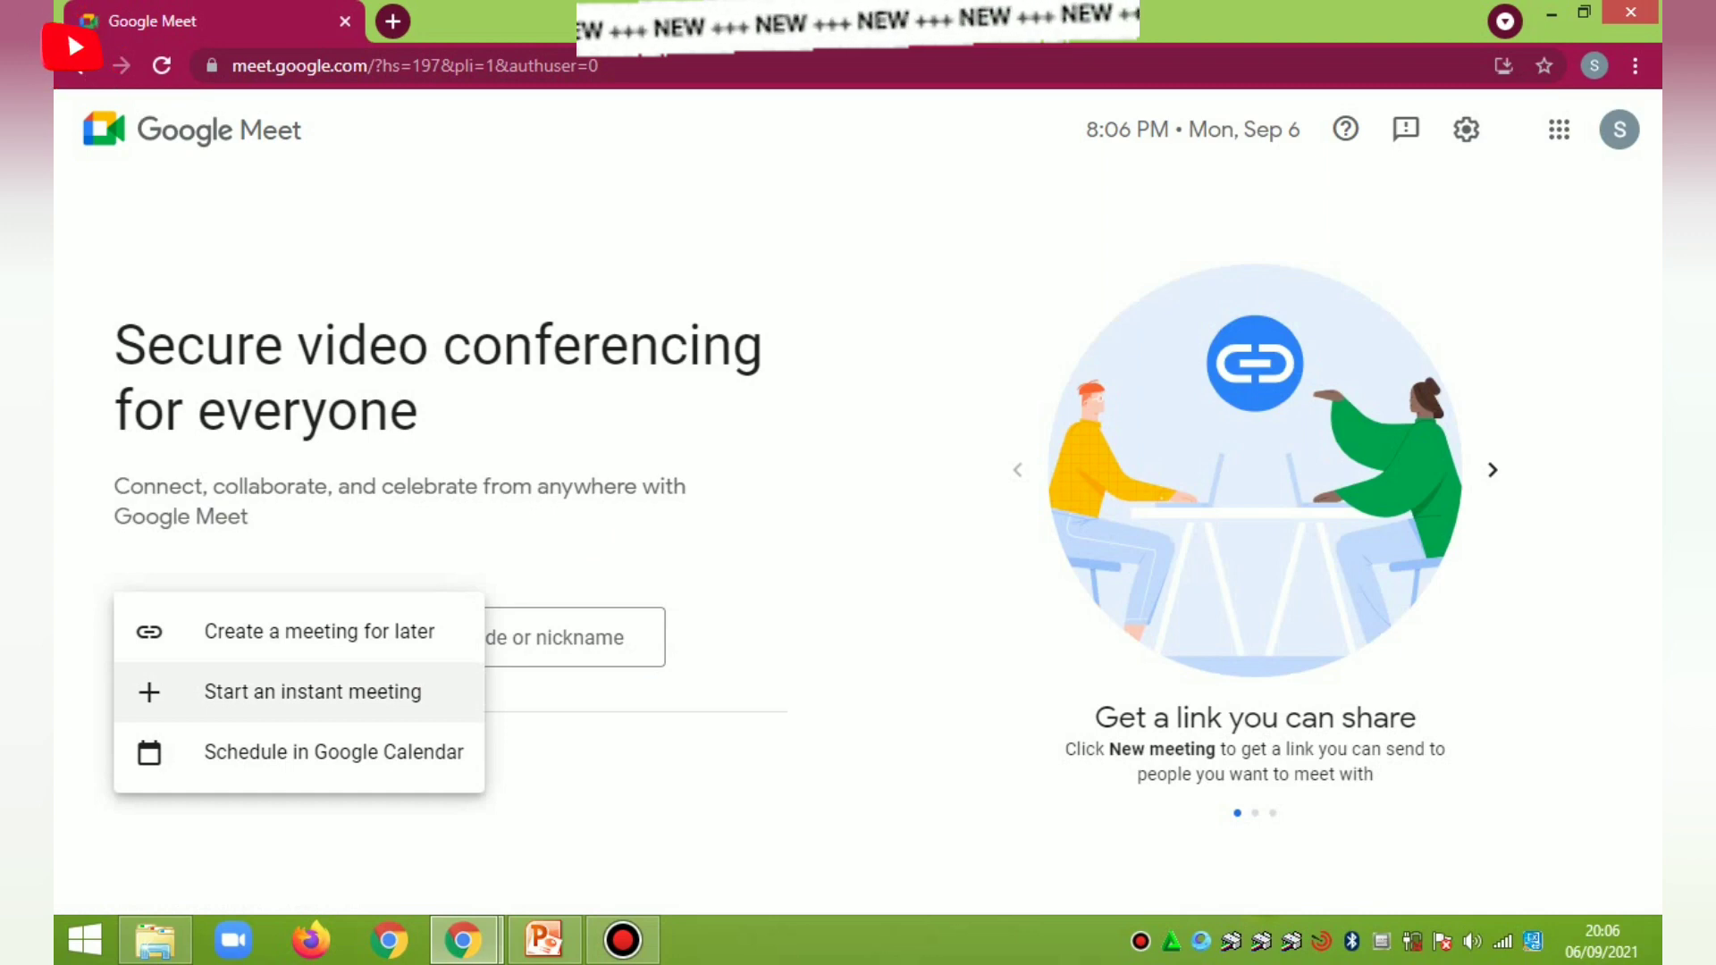
{"action": "left_click", "coordinate": [313, 692]}
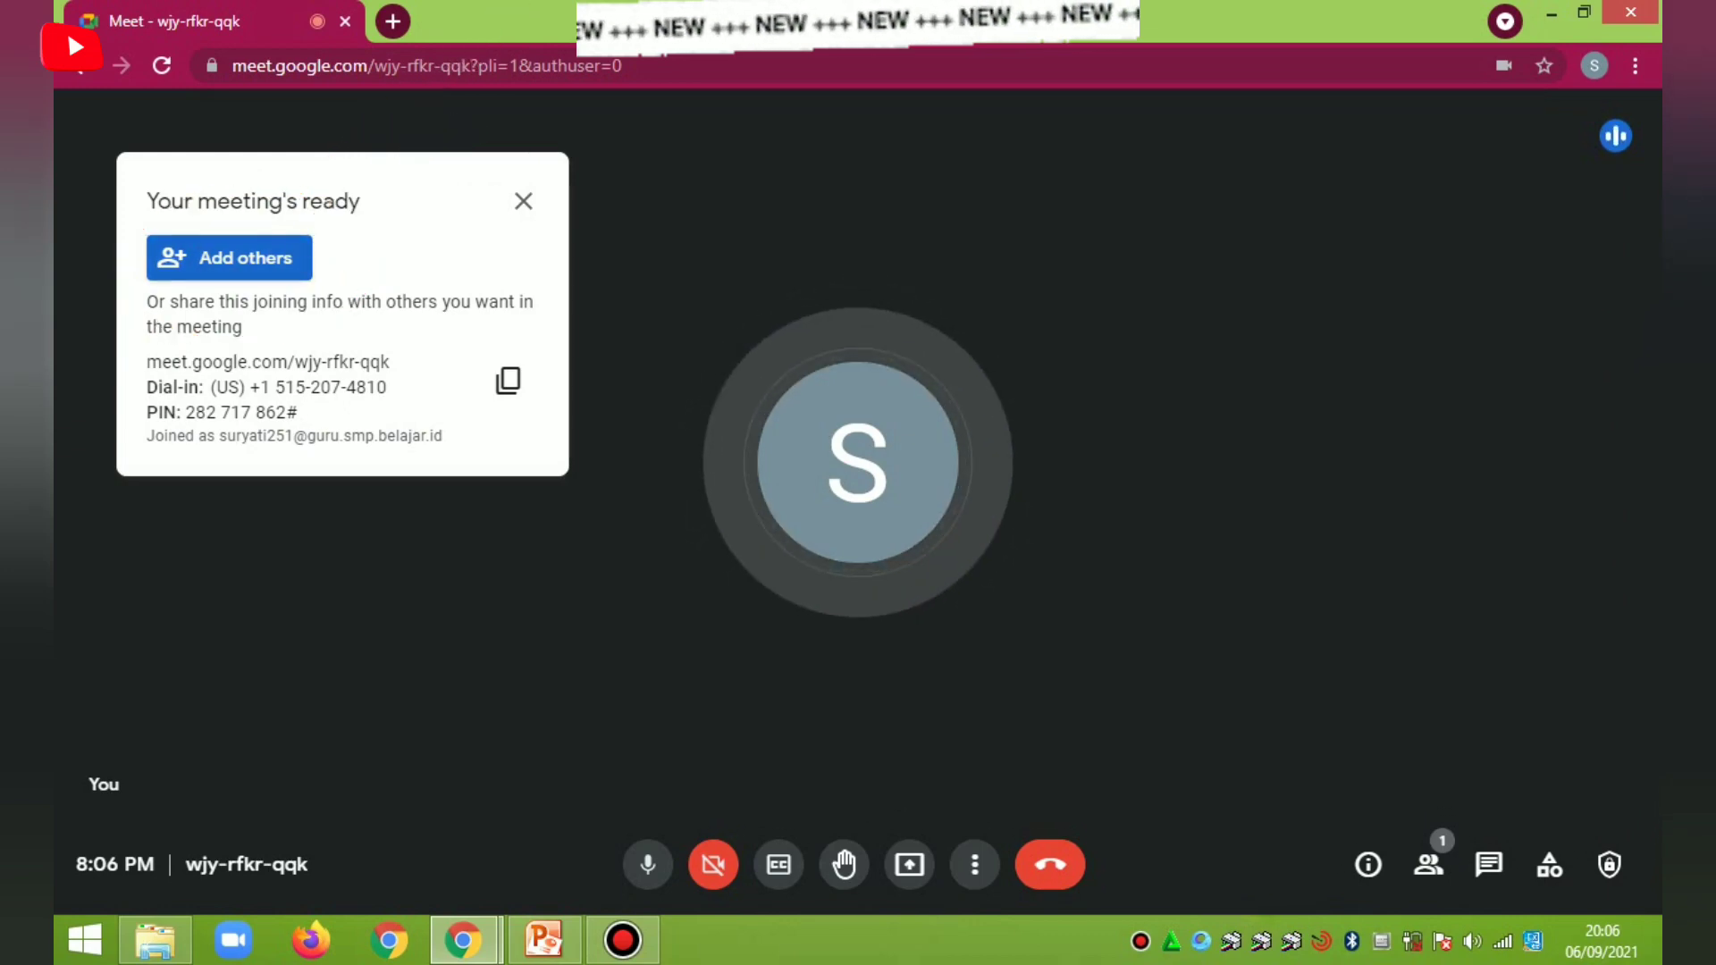
{"action": "left_click", "coordinate": [230, 258]}
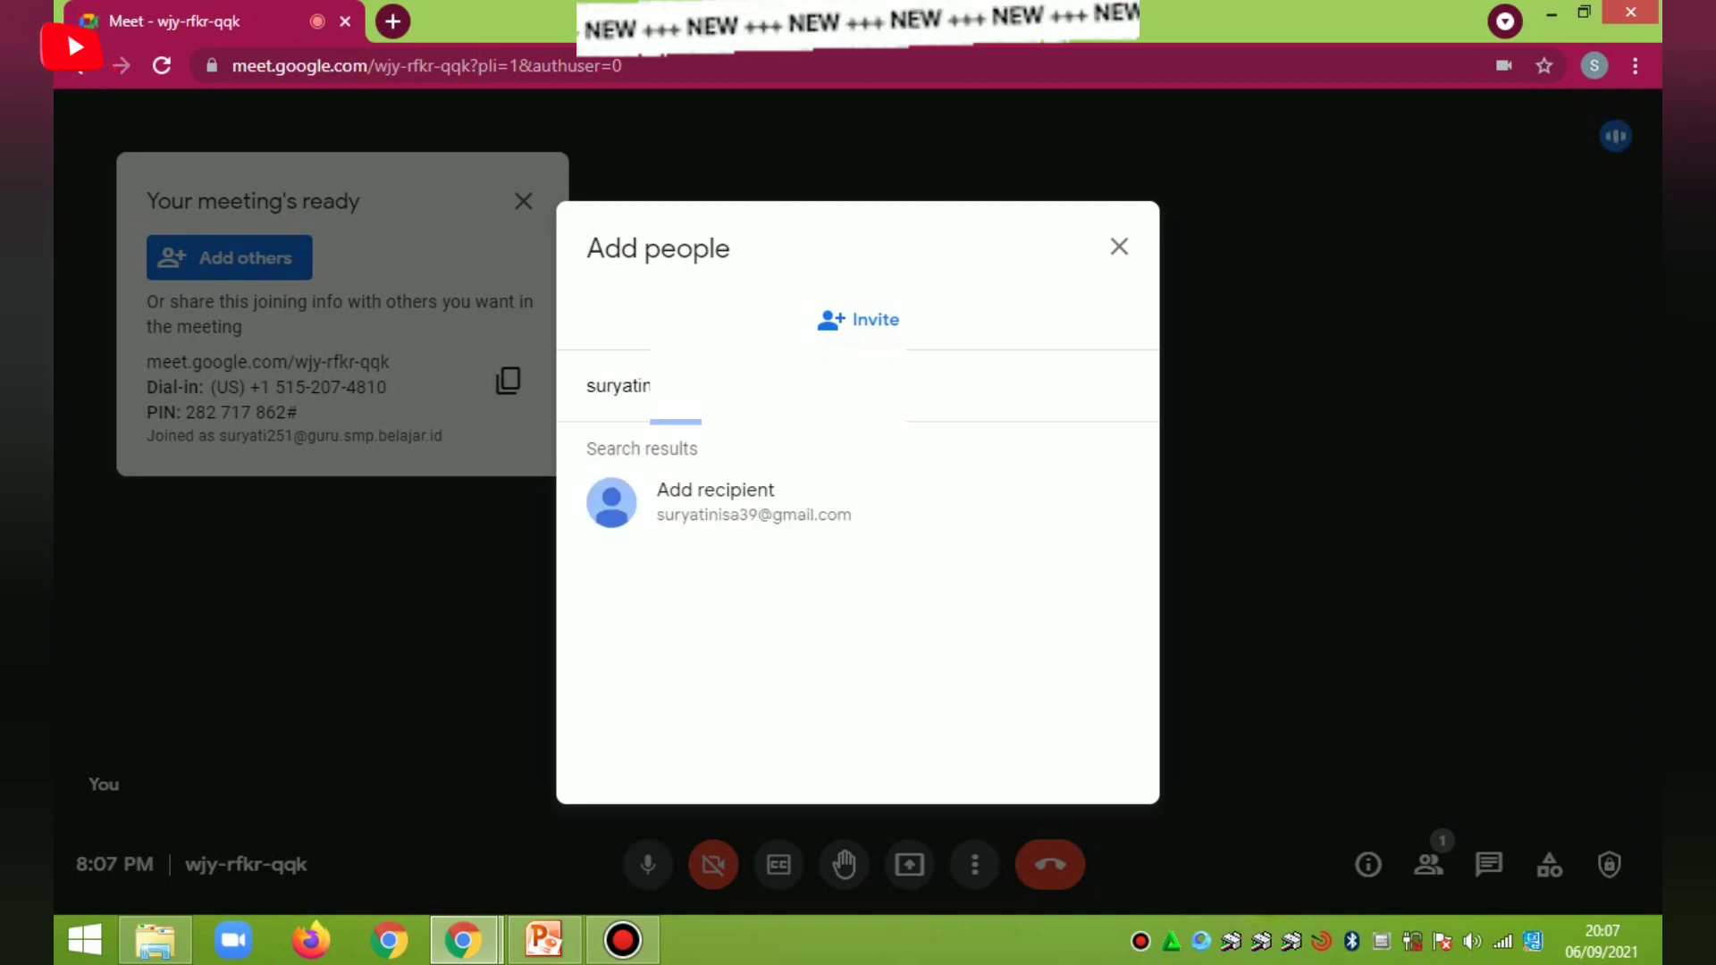
{"action": "key", "text": "Return"}
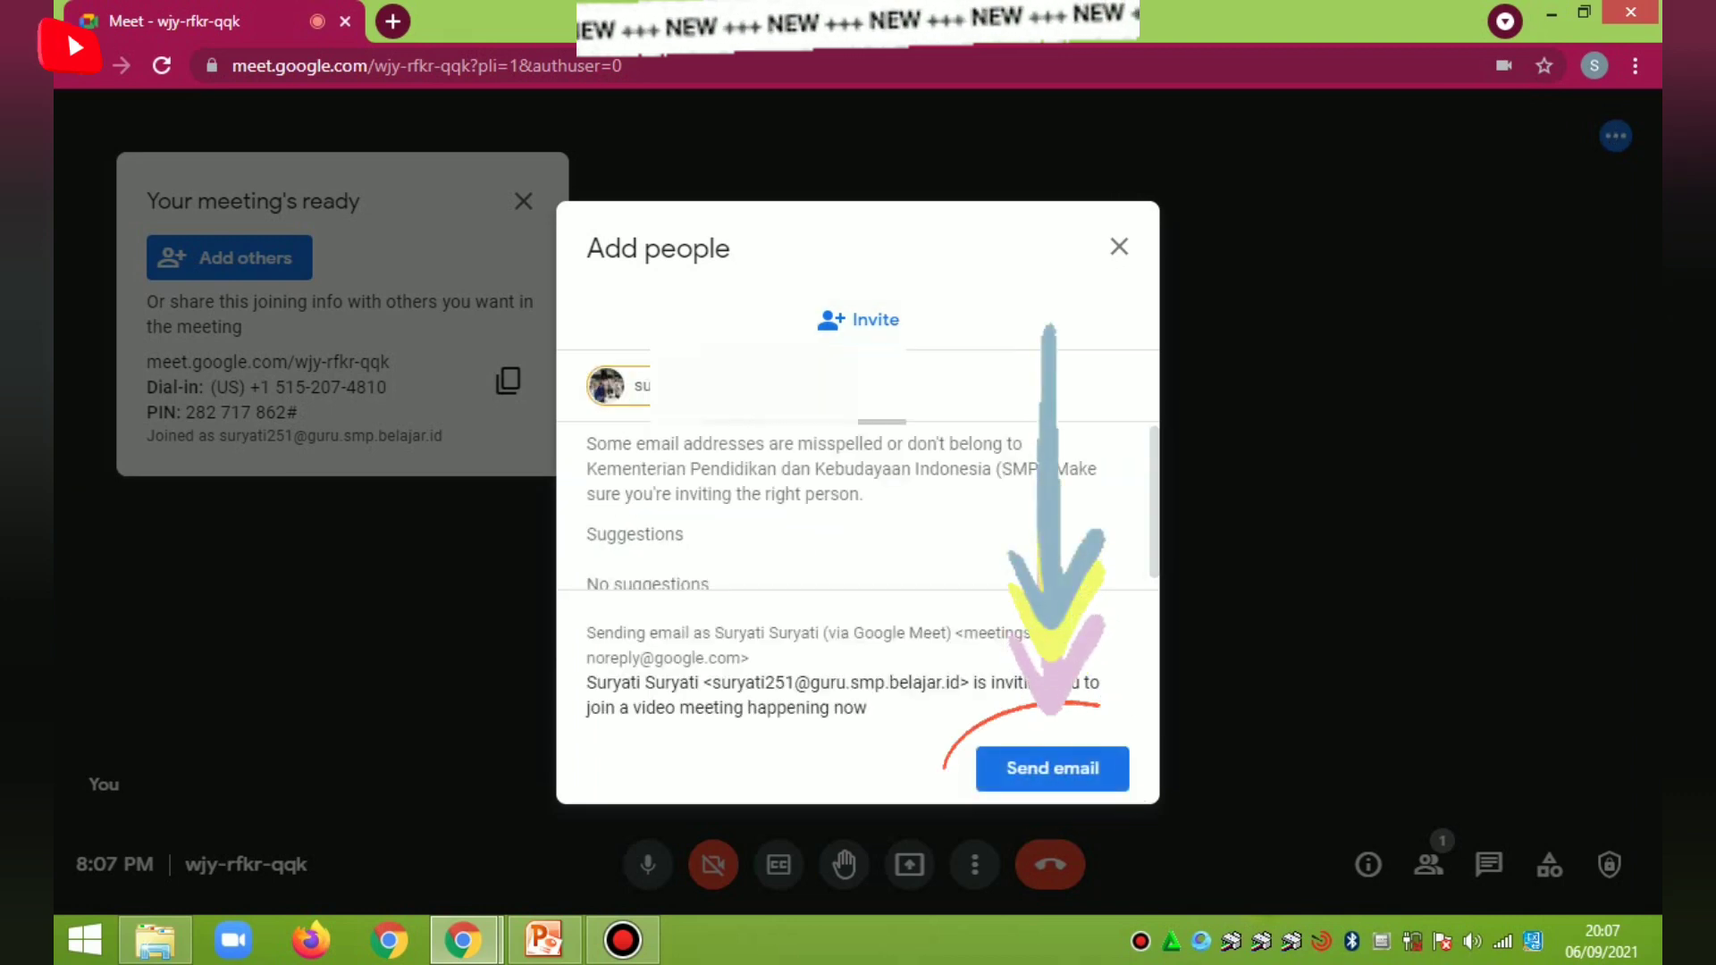
{"action": "left_click", "coordinate": [1052, 768]}
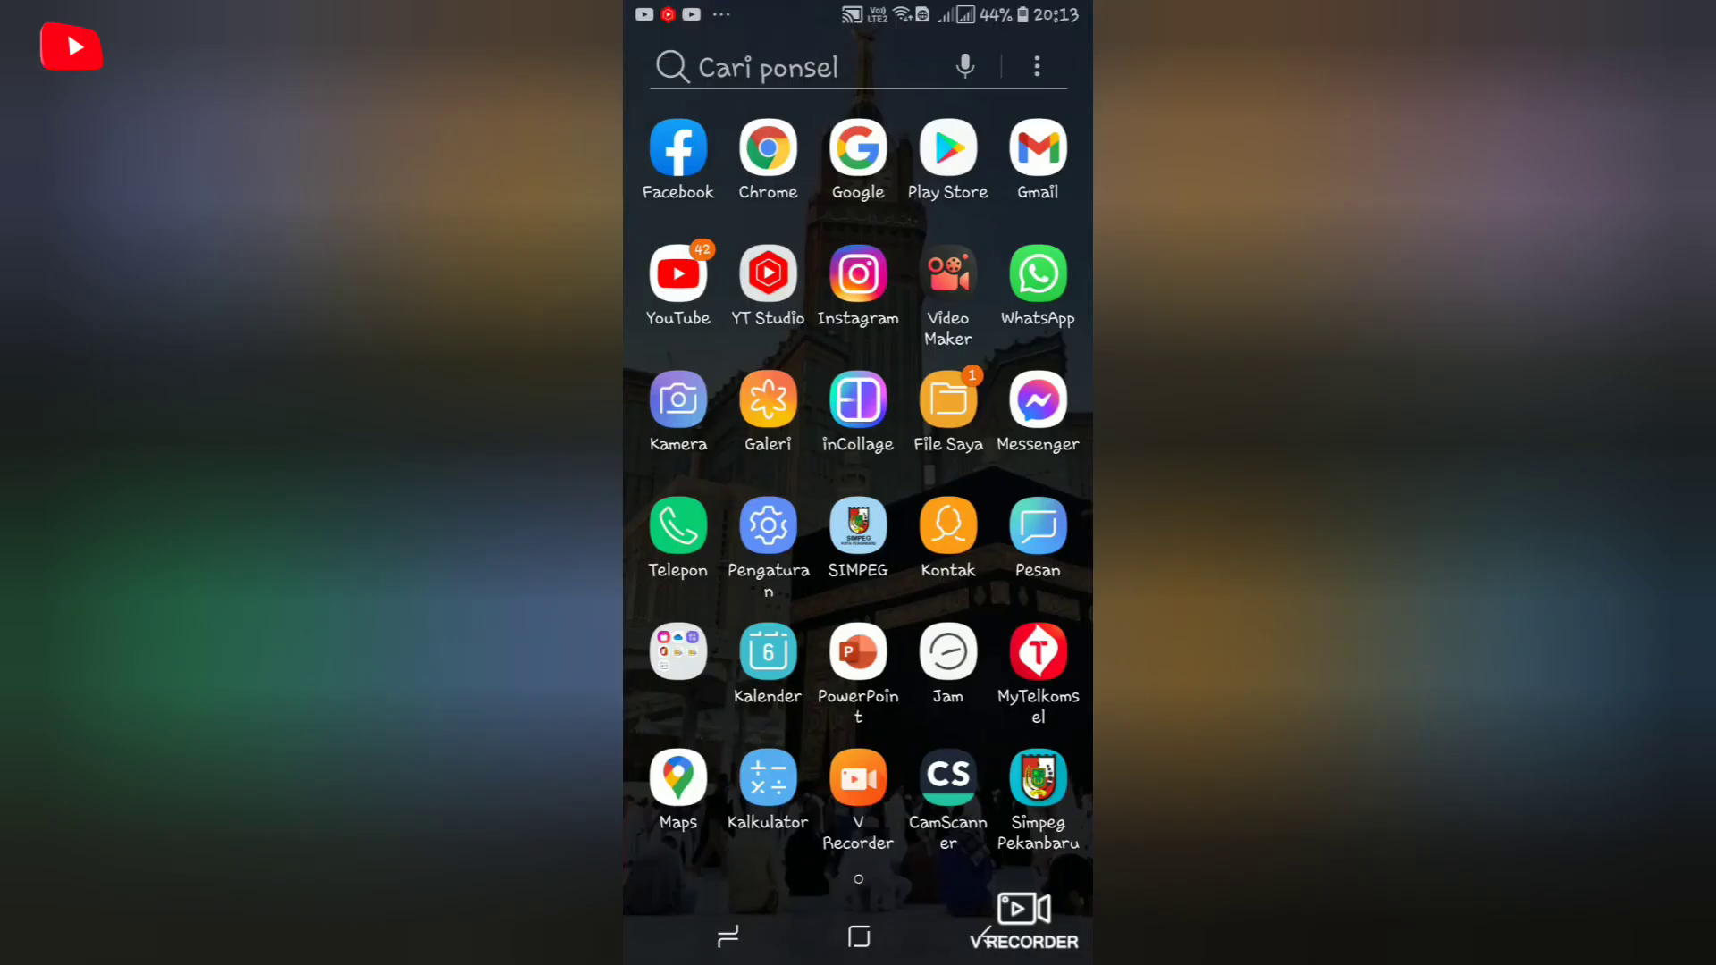
On the phone, open the video meeting invitation in Gmail and follow its link to join the meeting
{"action": "left_click", "coordinate": [1038, 148]}
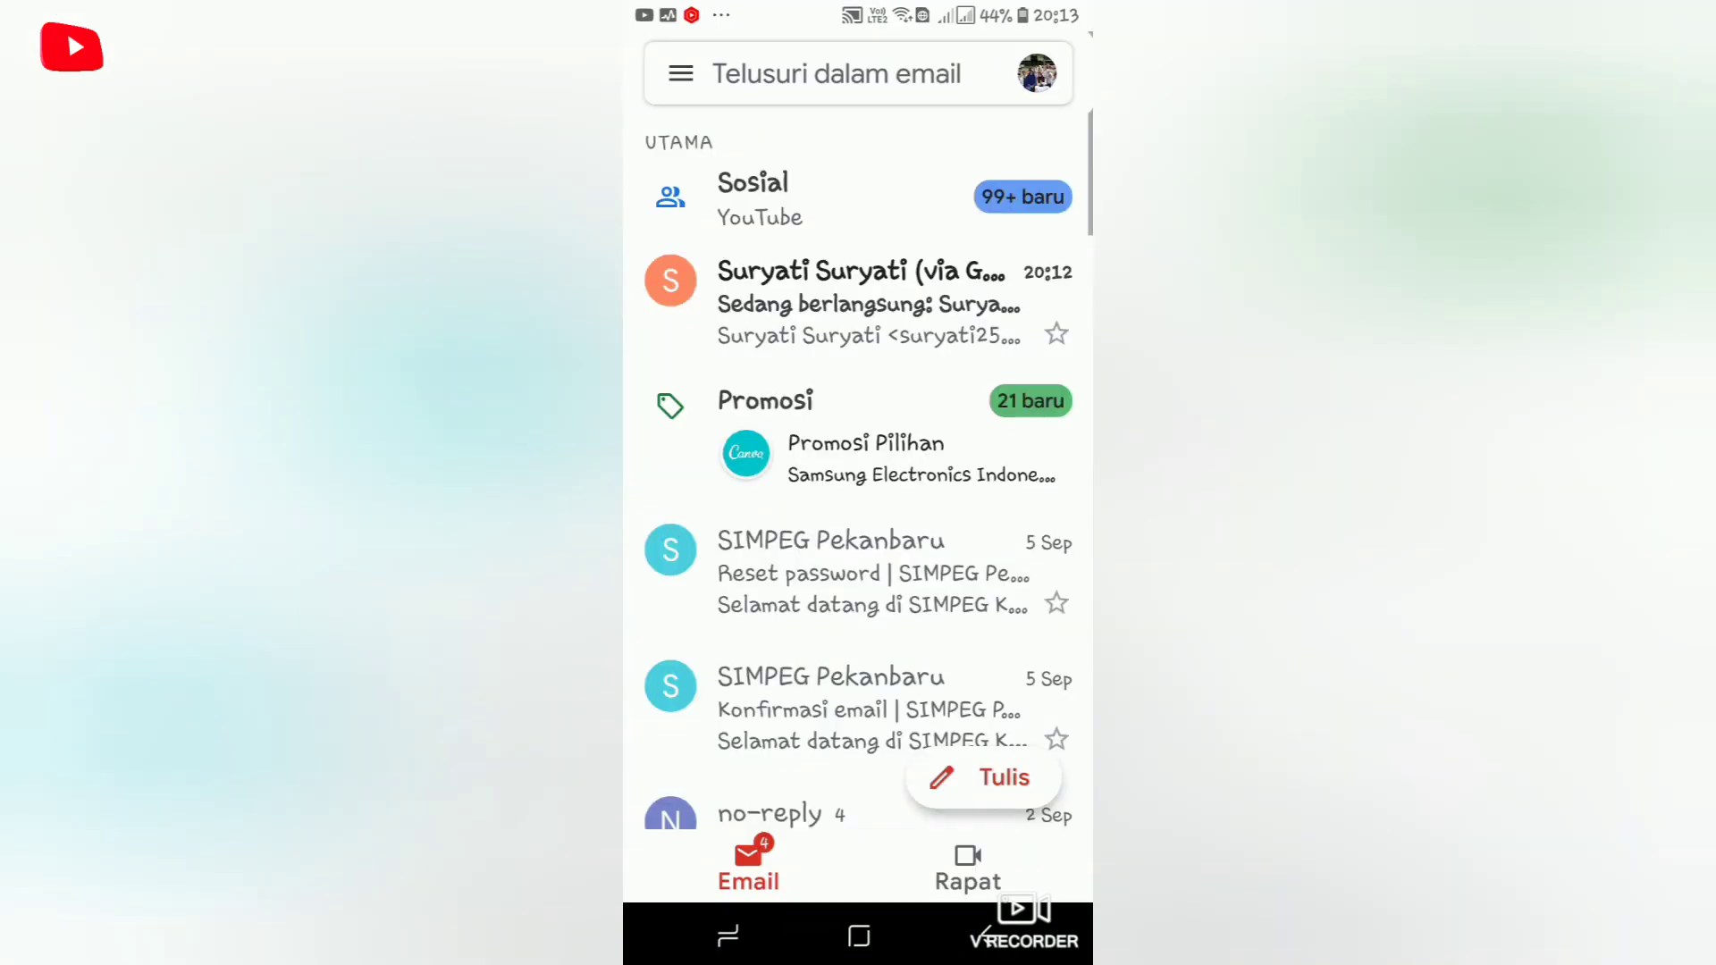
{"action": "left_click", "coordinate": [858, 284]}
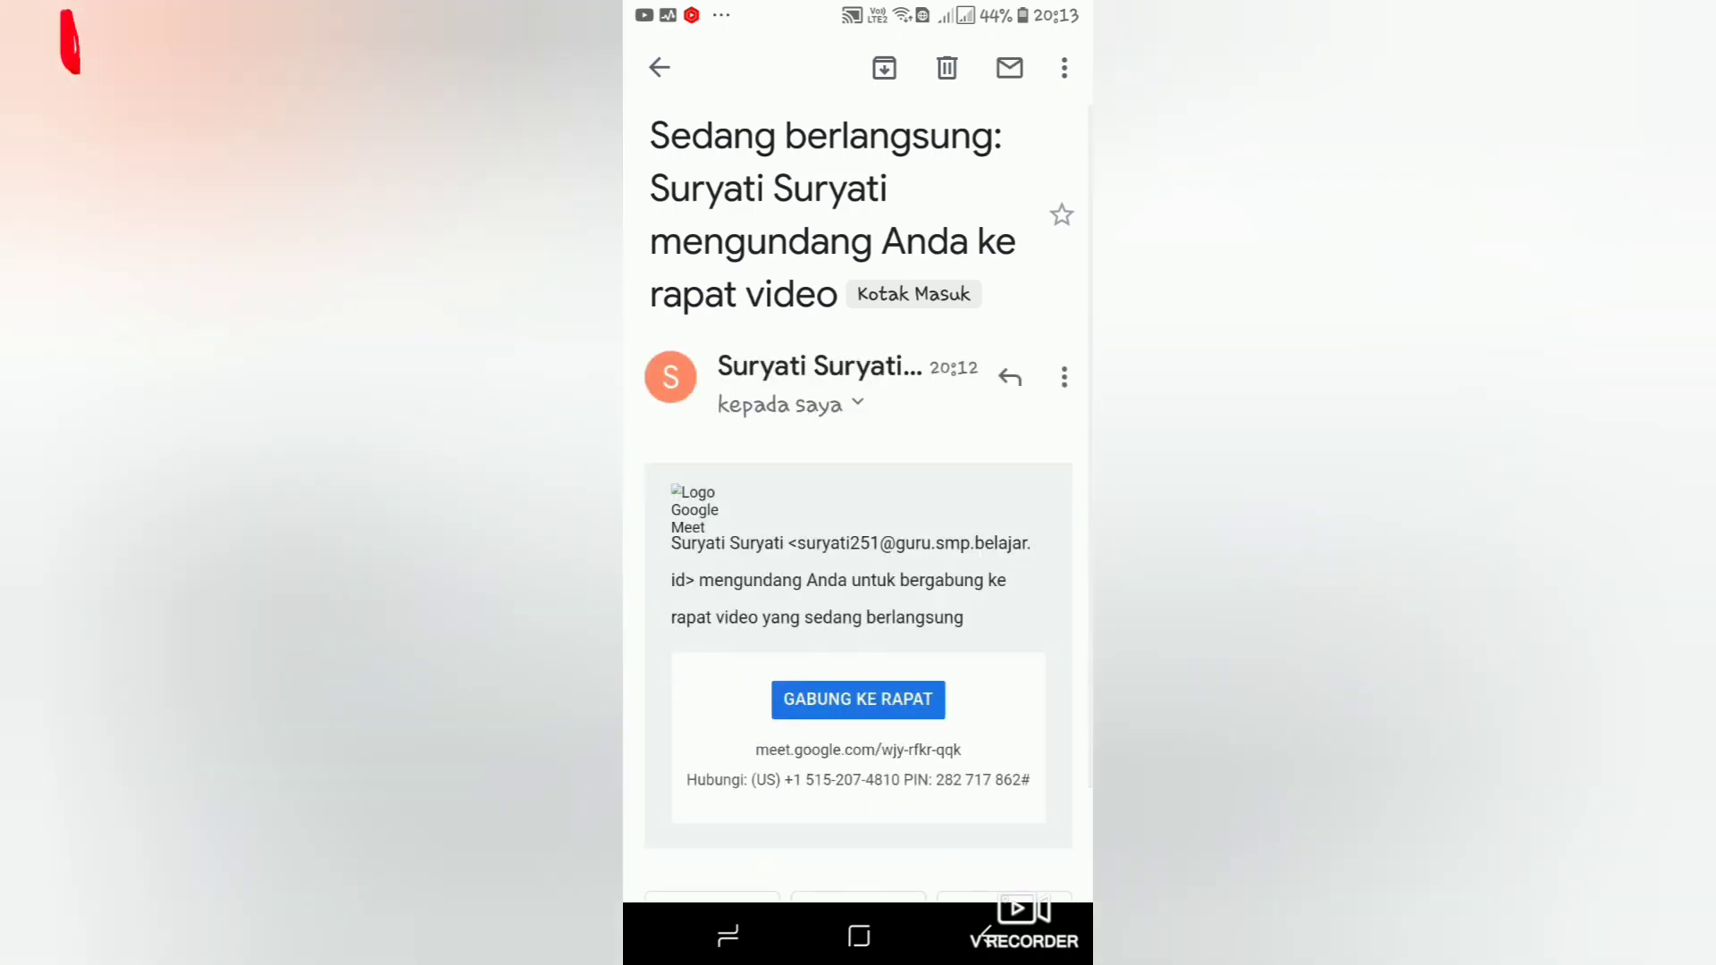
{"action": "scroll", "coordinate": [907, 483], "scroll_direction": "down", "scroll_amount": 3}
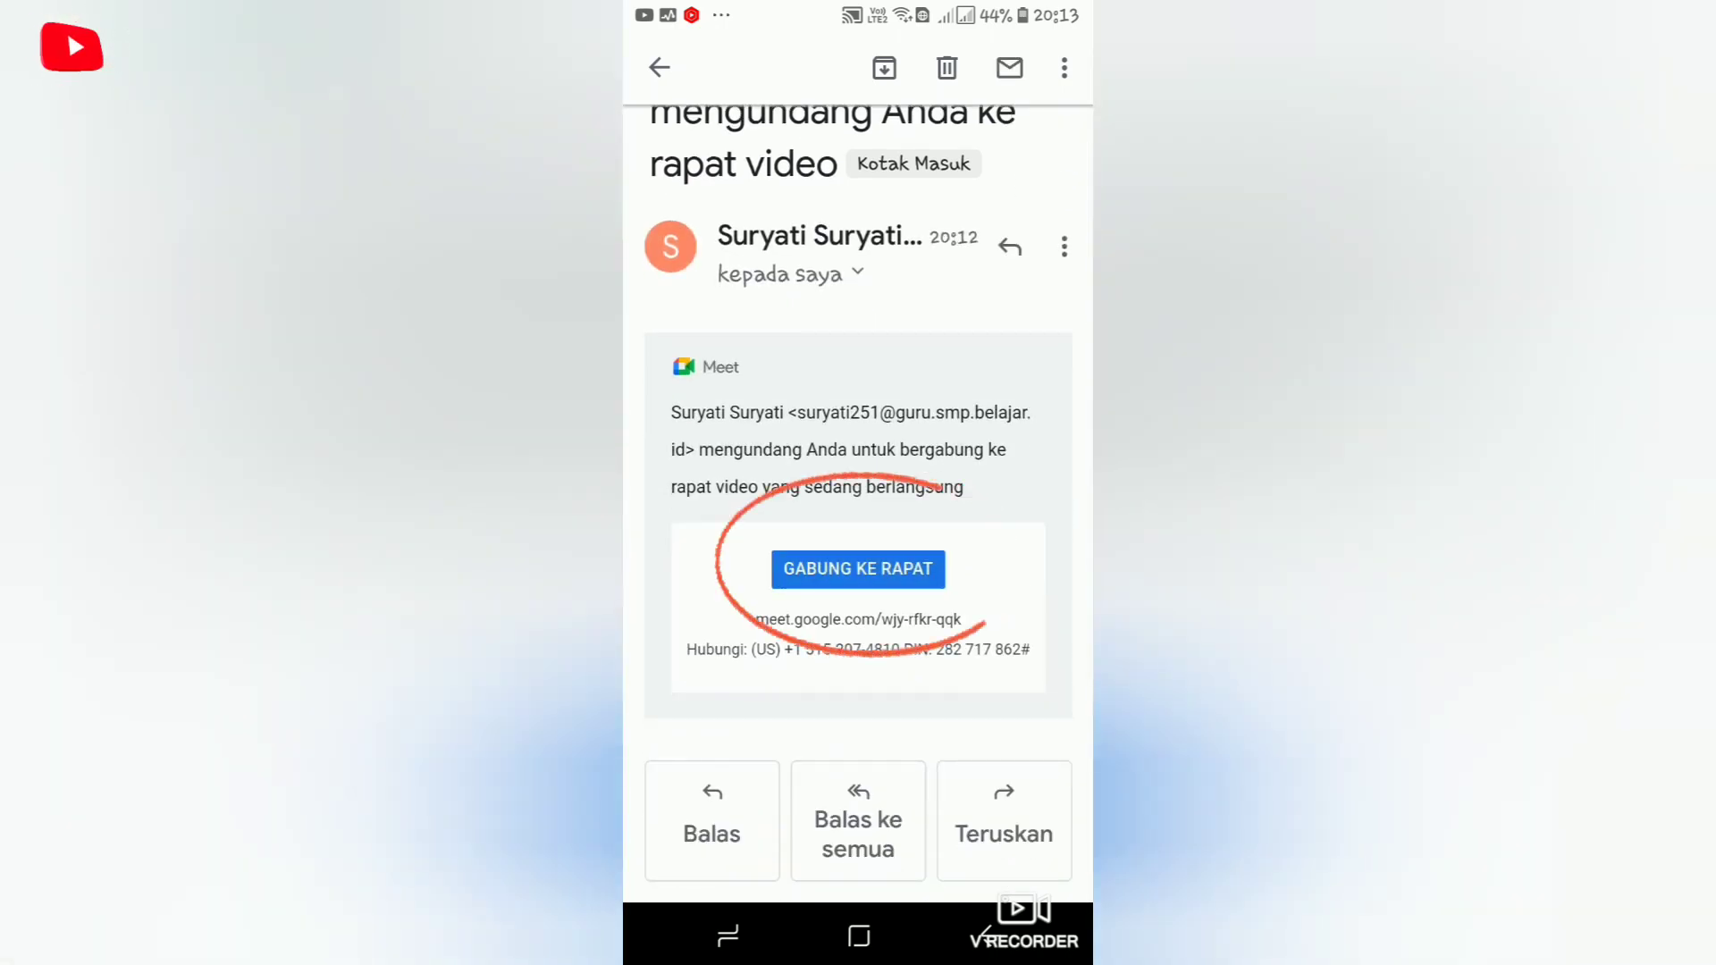
{"action": "left_click", "coordinate": [858, 570]}
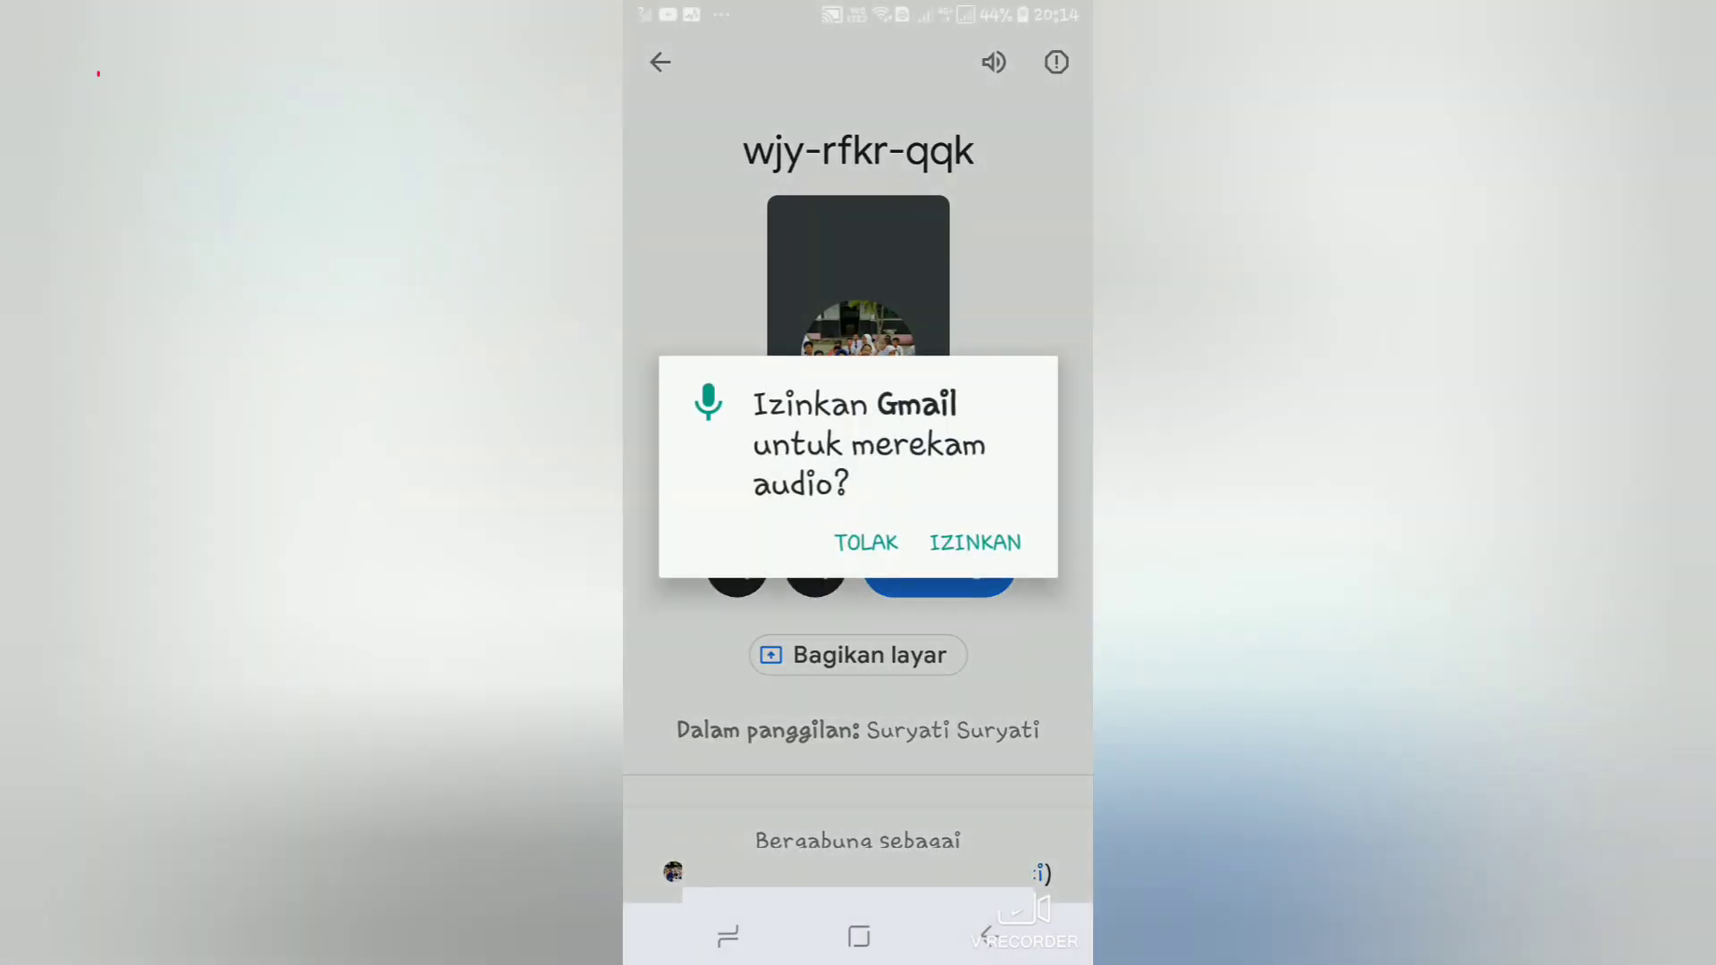
Allow Gmail to record audio and use the camera, join the meeting from the phone and toggle its microphone
{"action": "left_click", "coordinate": [975, 543]}
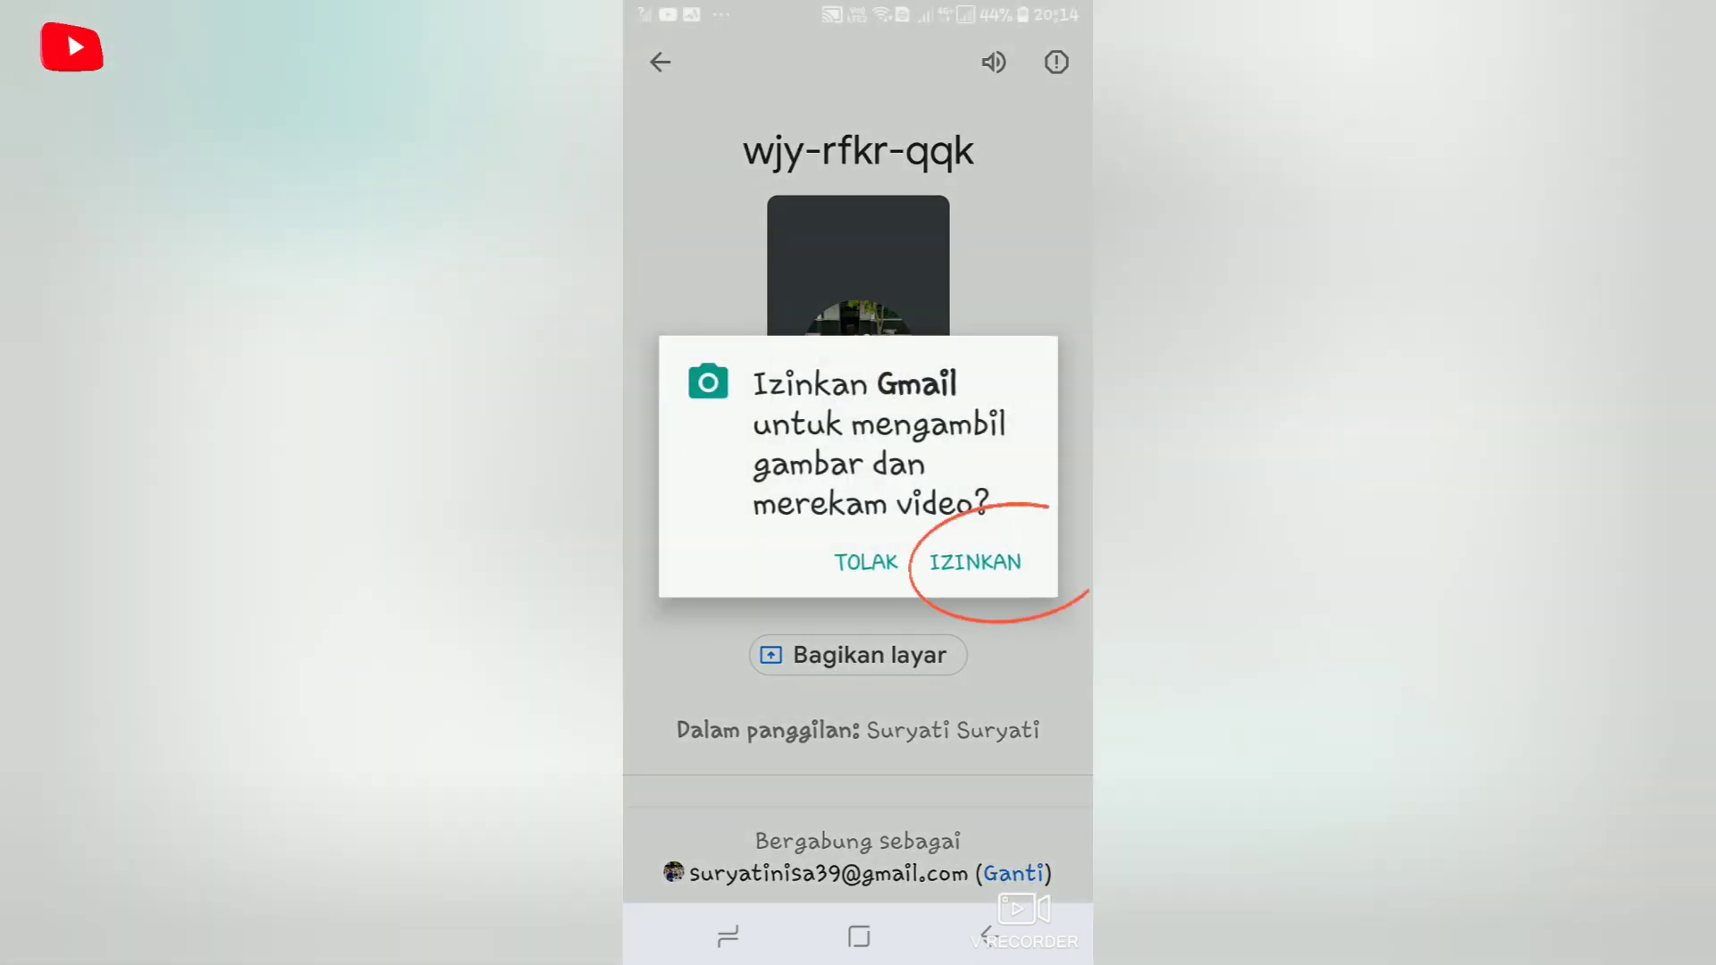
{"action": "left_click", "coordinate": [973, 563]}
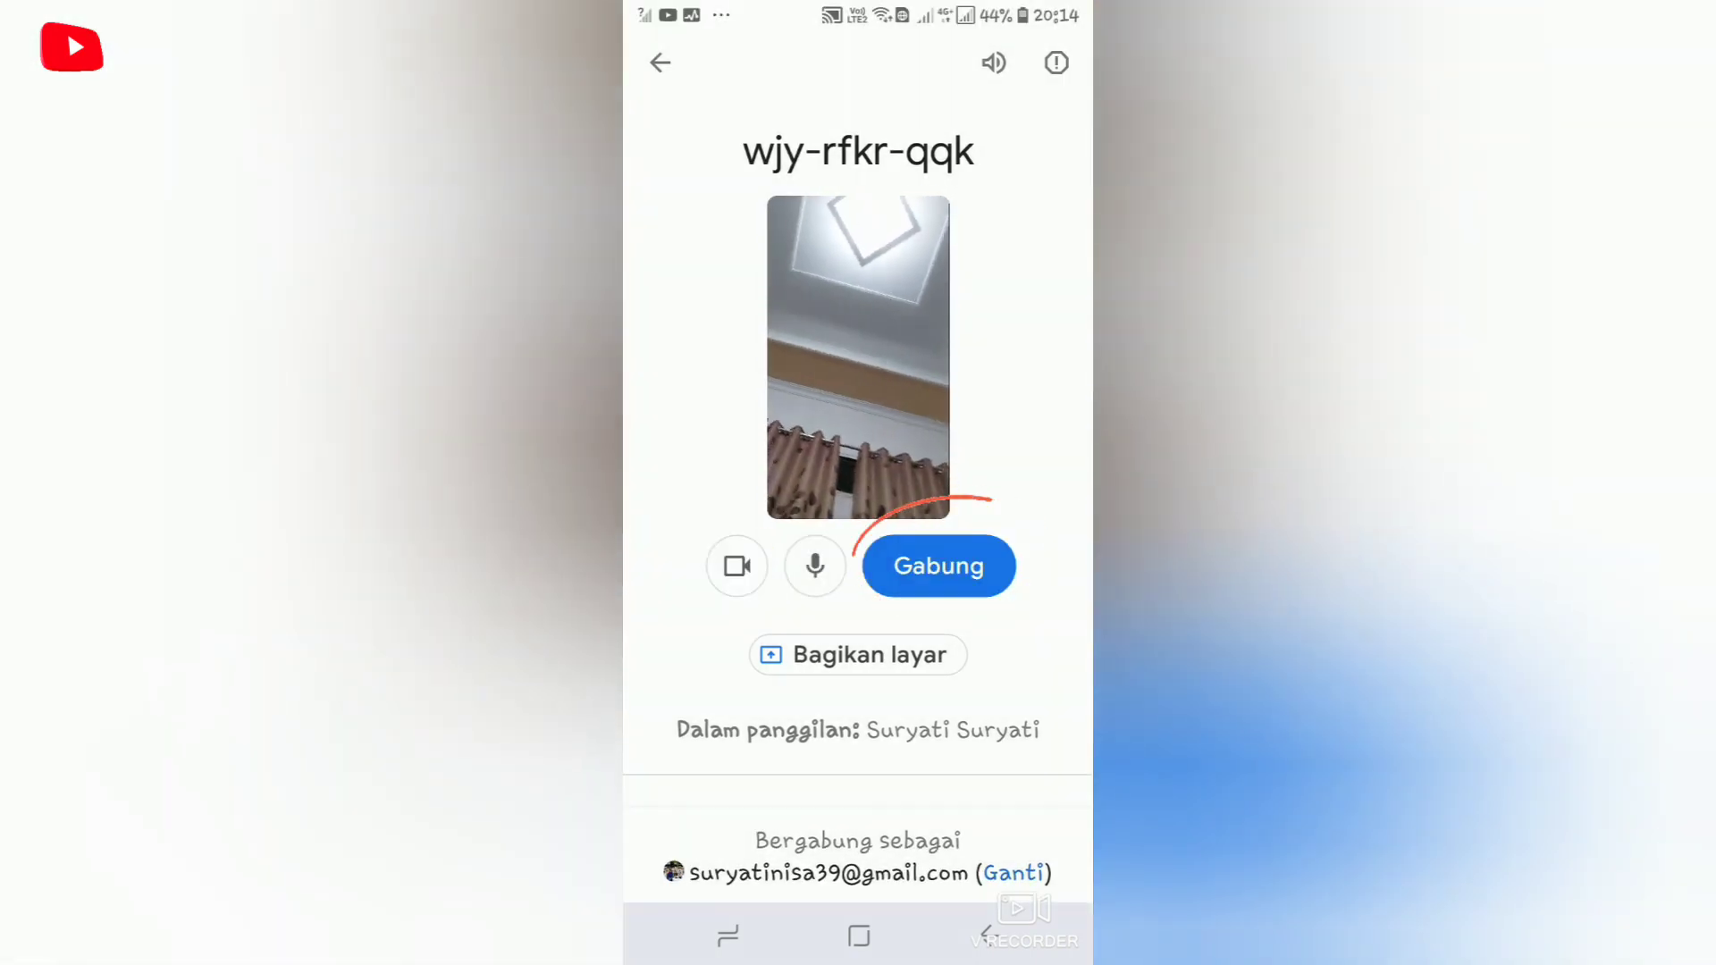
{"action": "left_click", "coordinate": [939, 566]}
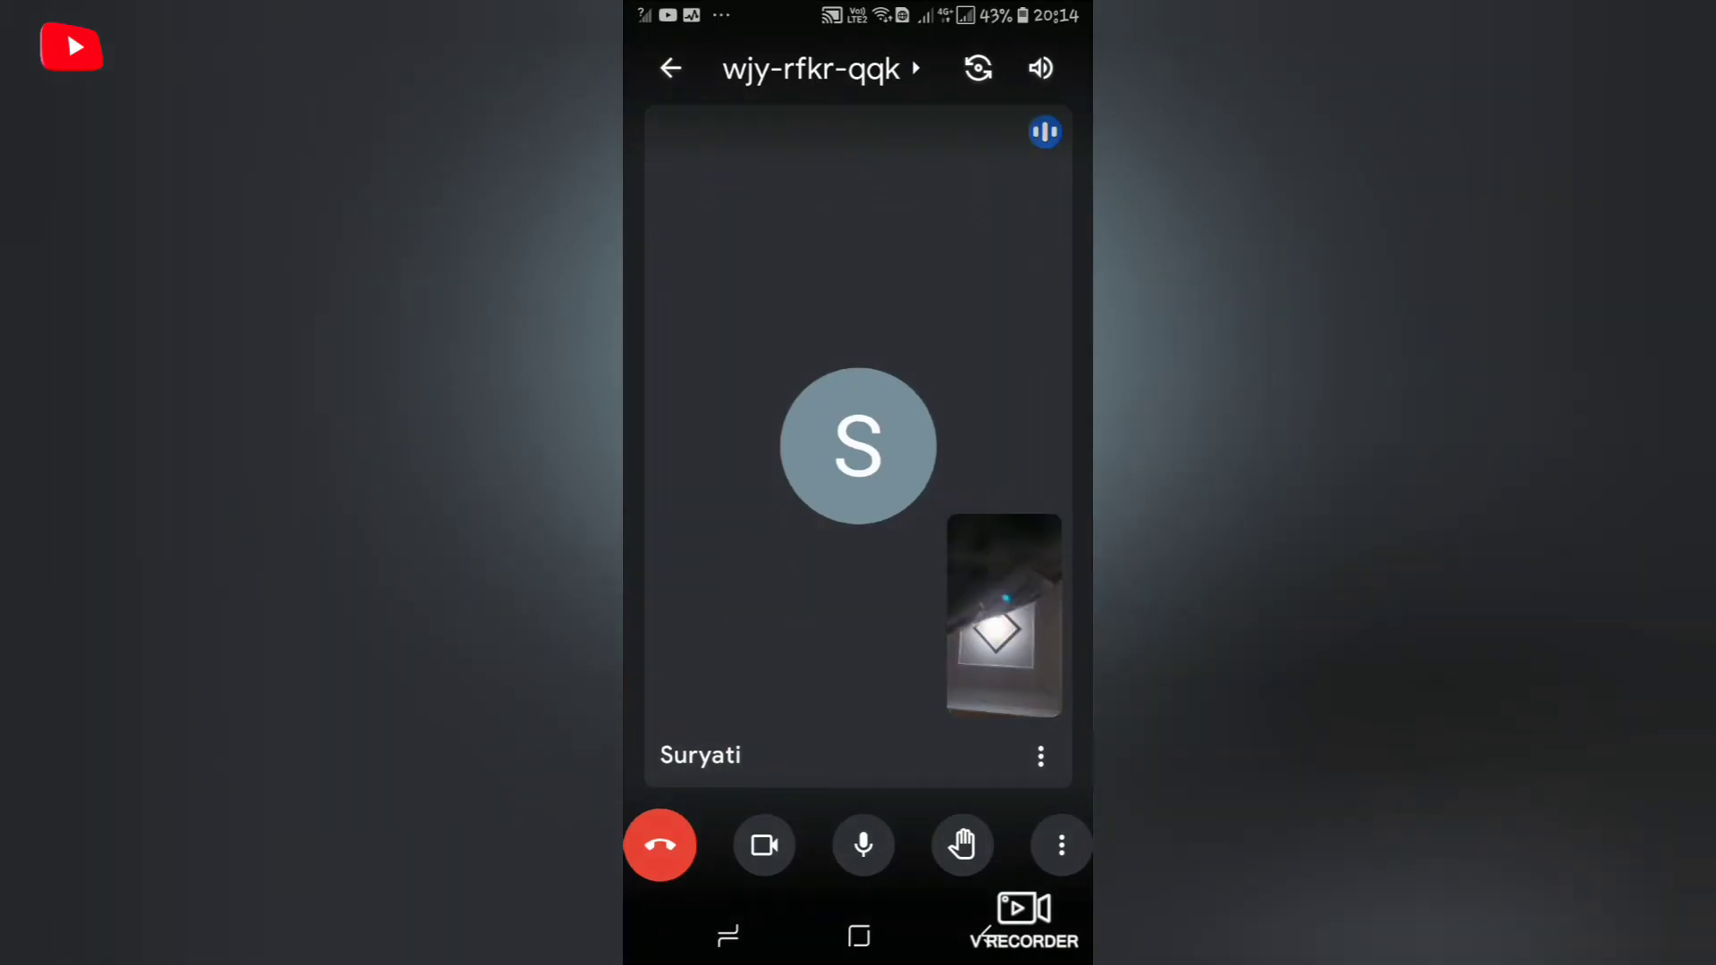
{"action": "left_click", "coordinate": [863, 845]}
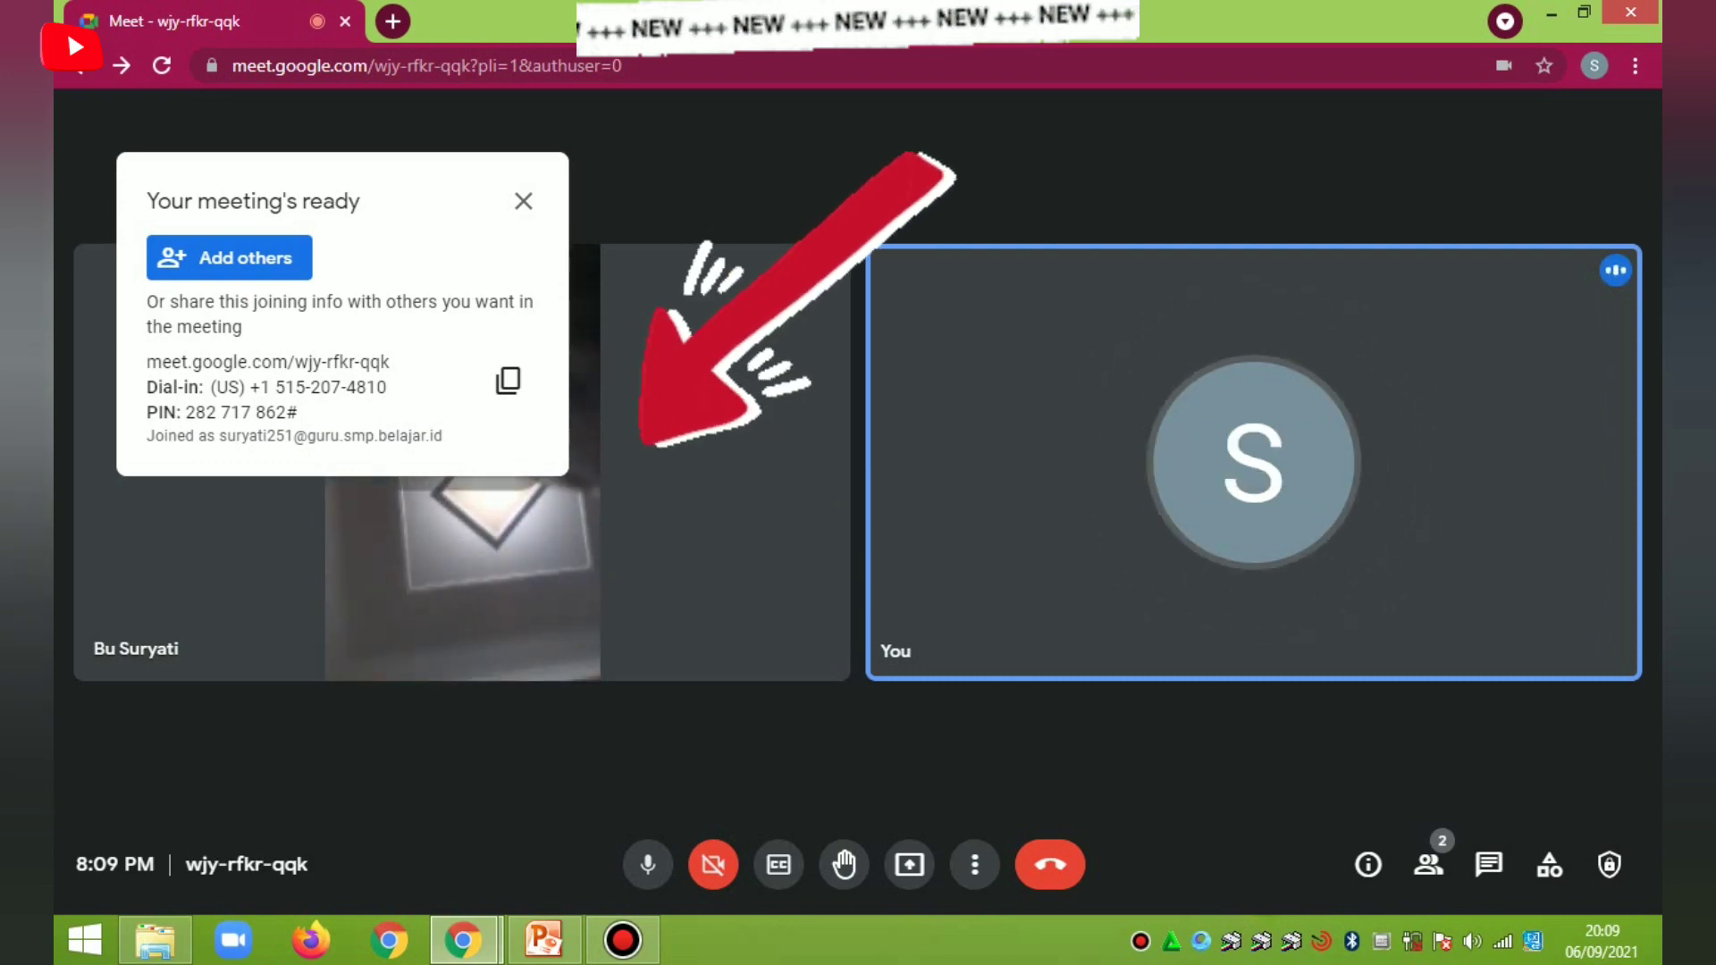
Mute the microphone in the computer's meeting window and copy the meeting's joining info
{"action": "key", "text": "ctrl+d"}
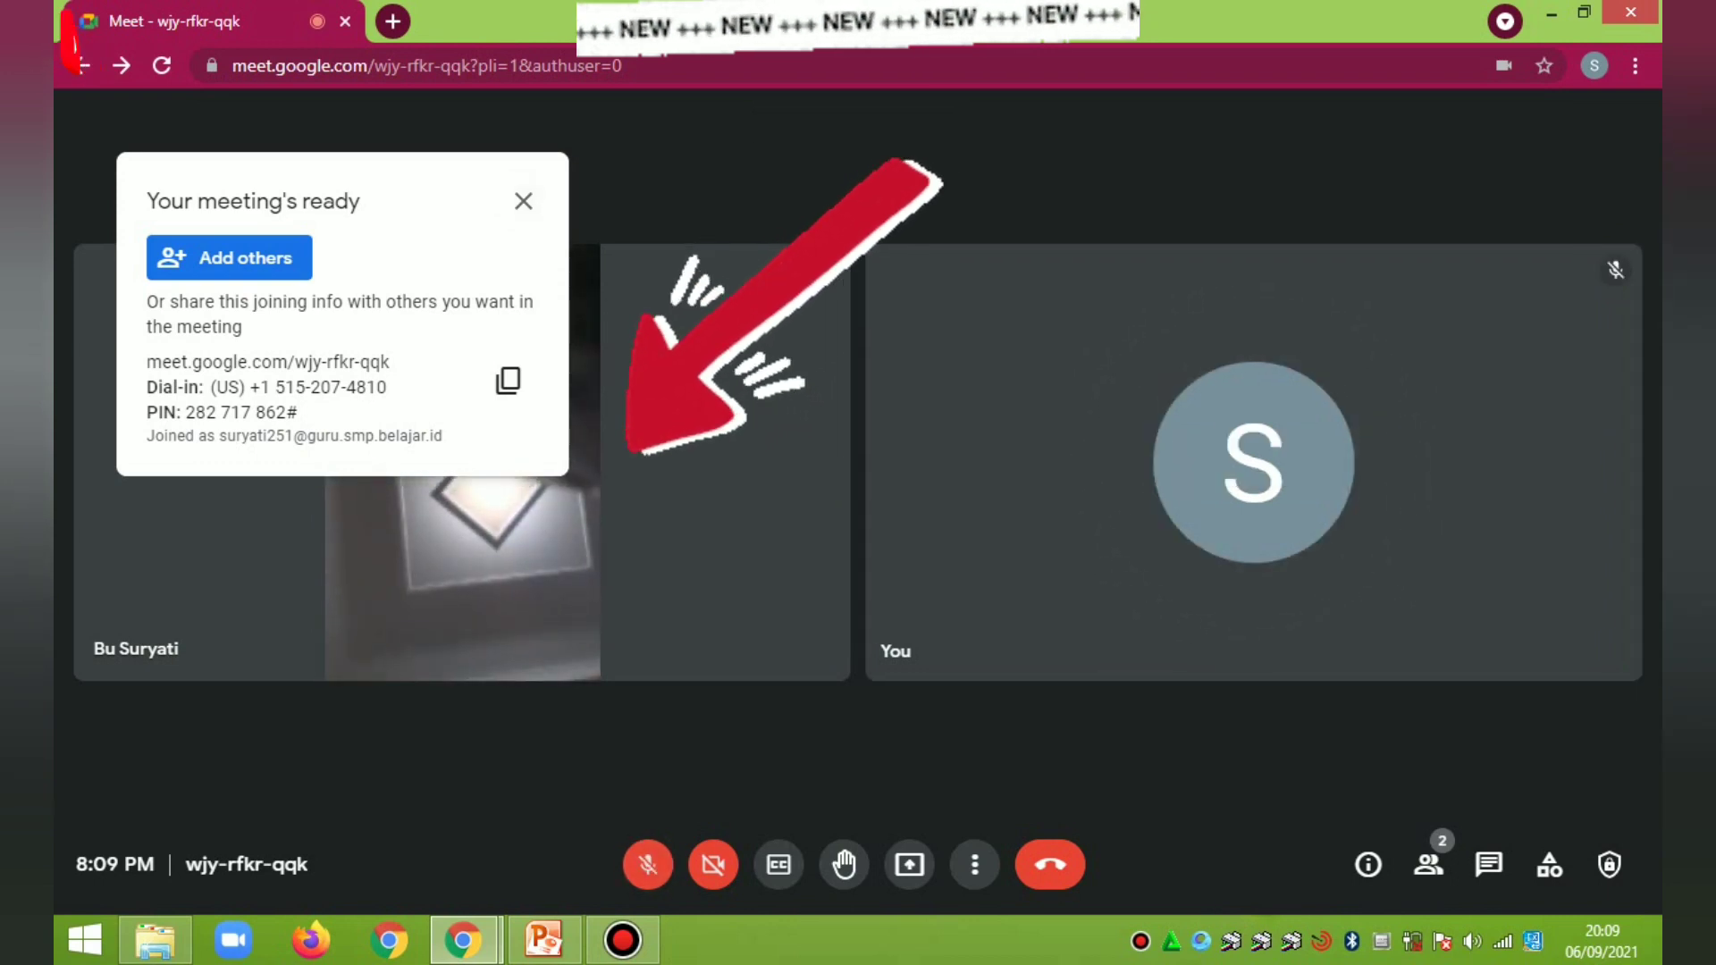
{"action": "left_click", "coordinate": [508, 381]}
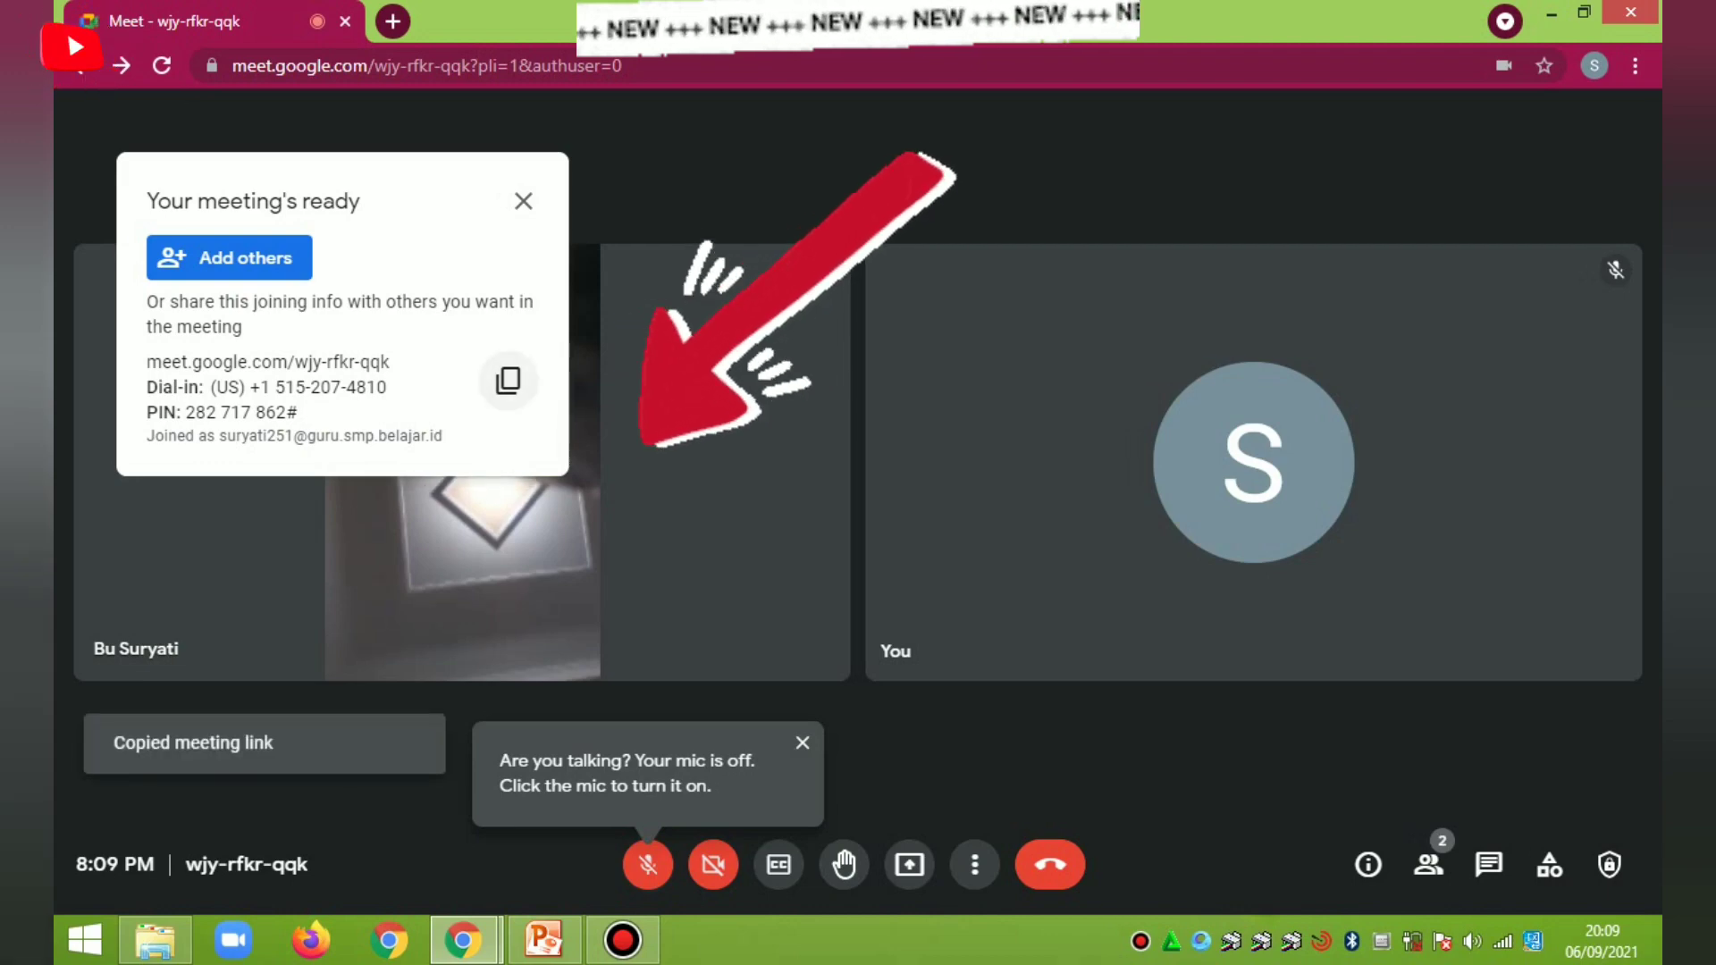
{"action": "key", "text": "Escape"}
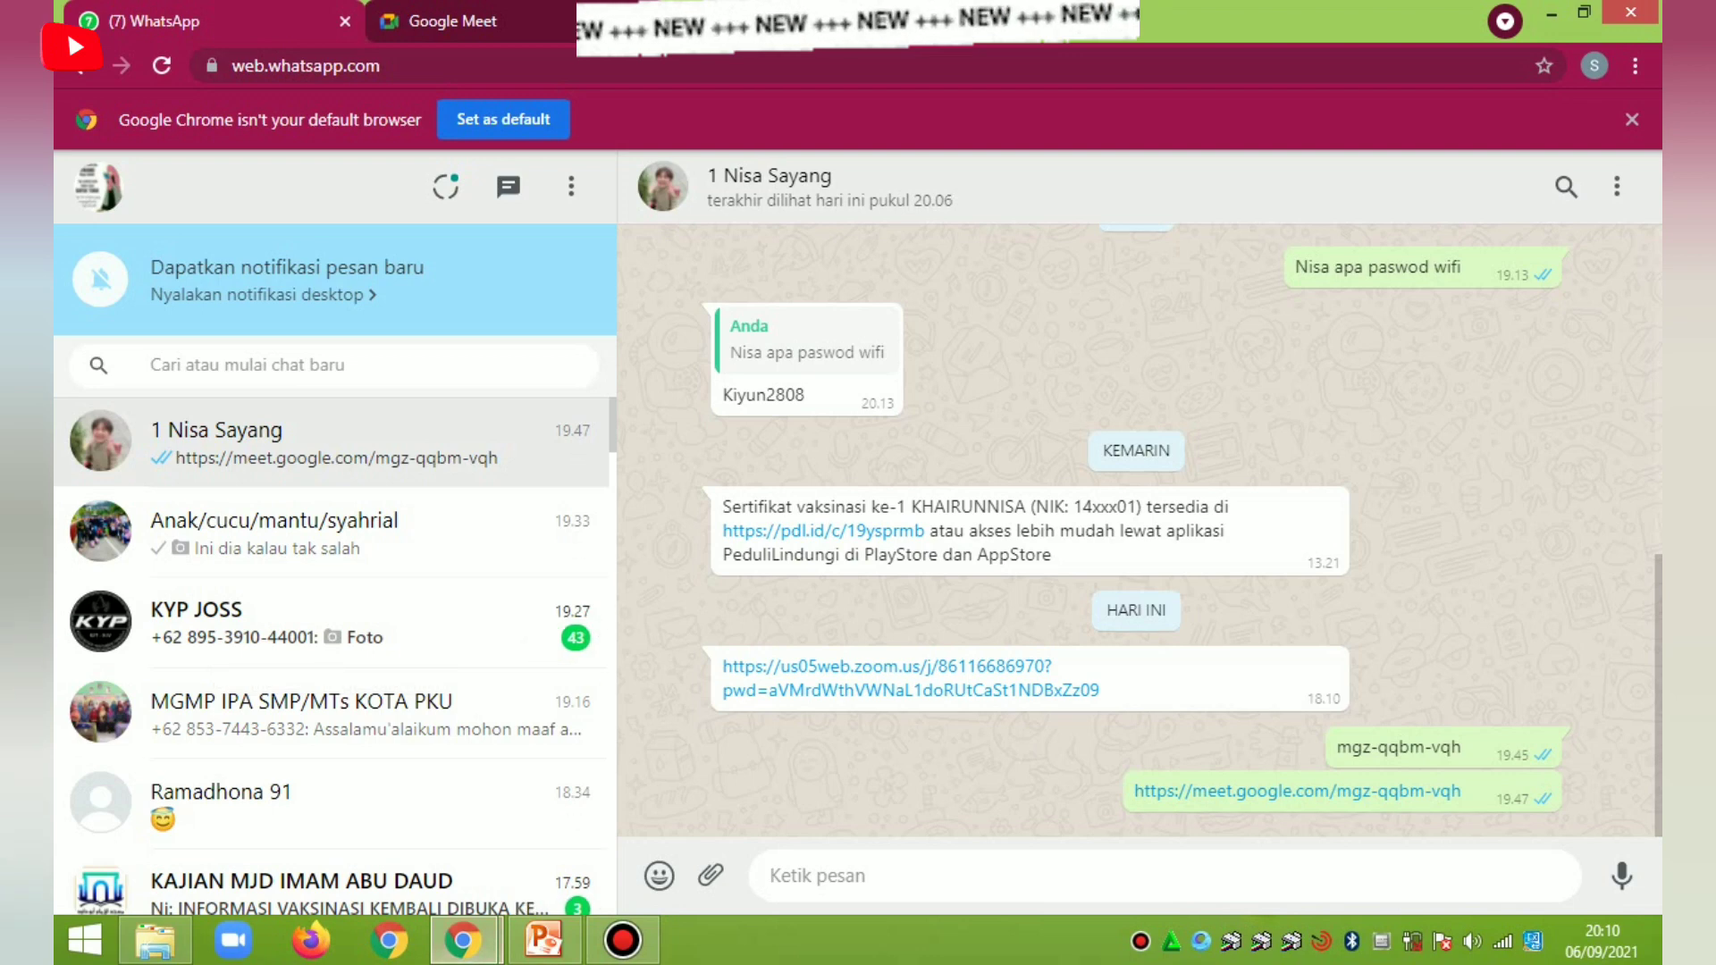
Switch to WhatsApp Web and share the meeting in the family group chat, including the message "test meeting ya"
{"action": "scroll", "coordinate": [331, 626], "scroll_direction": "down", "scroll_amount": 9}
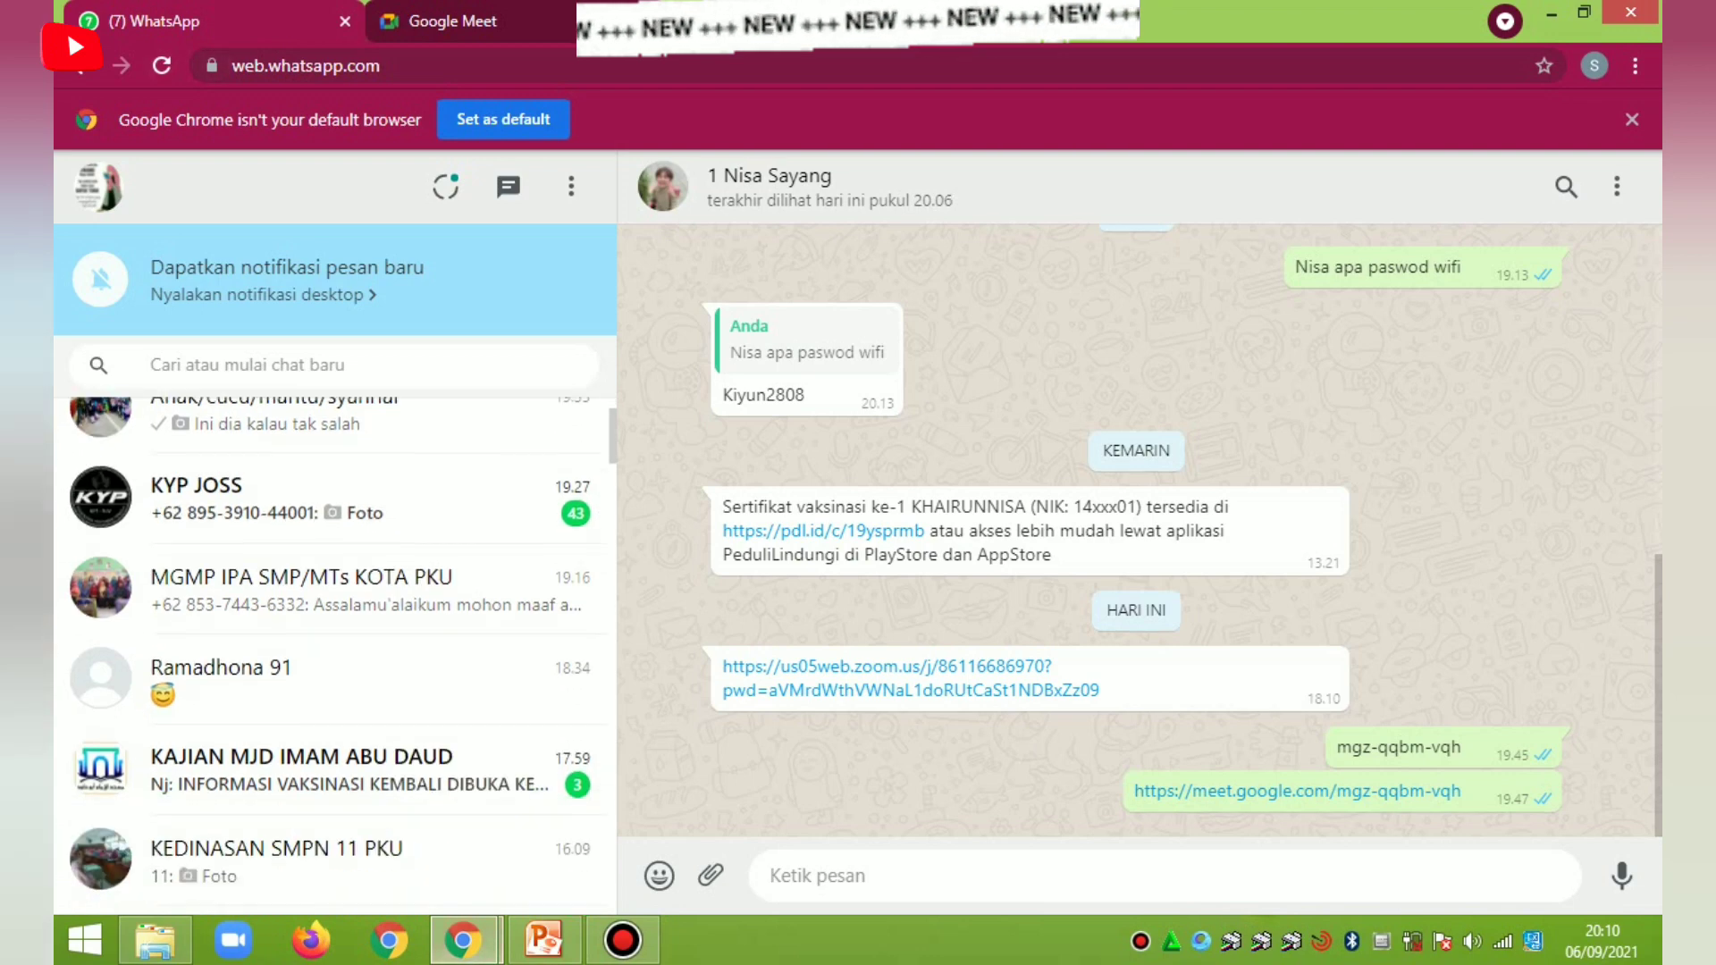
{"action": "scroll", "coordinate": [331, 625], "scroll_direction": "down", "scroll_amount": 2}
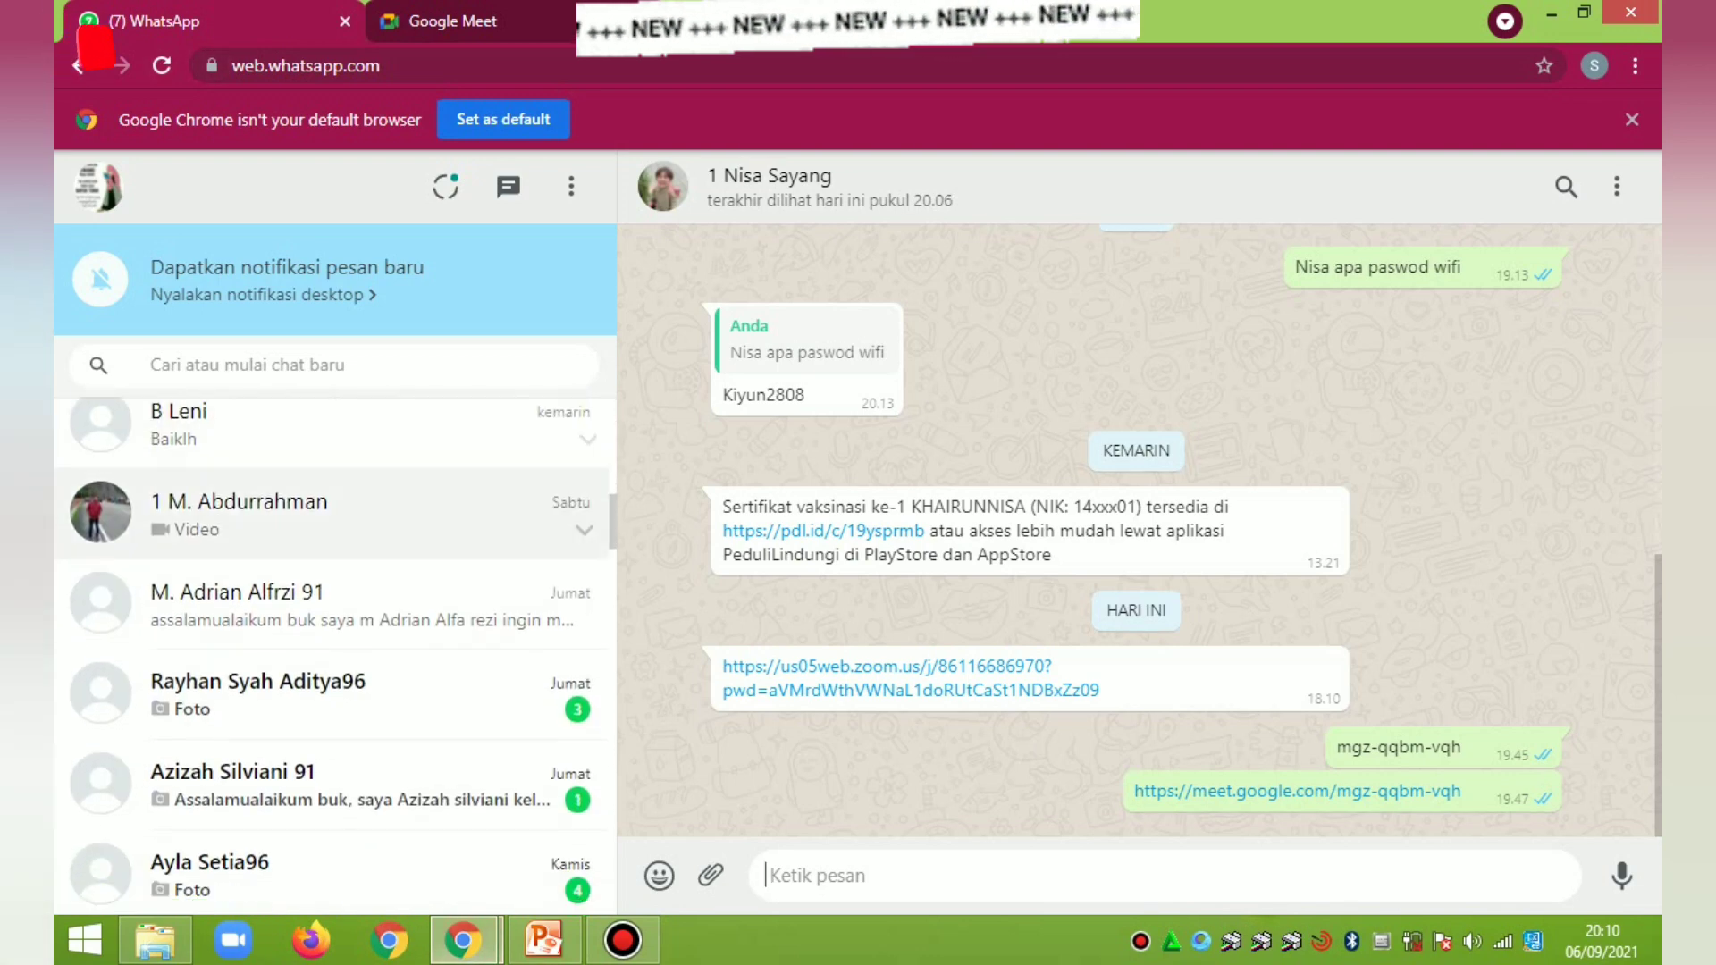
{"action": "scroll", "coordinate": [331, 626], "scroll_direction": "up", "scroll_amount": 11}
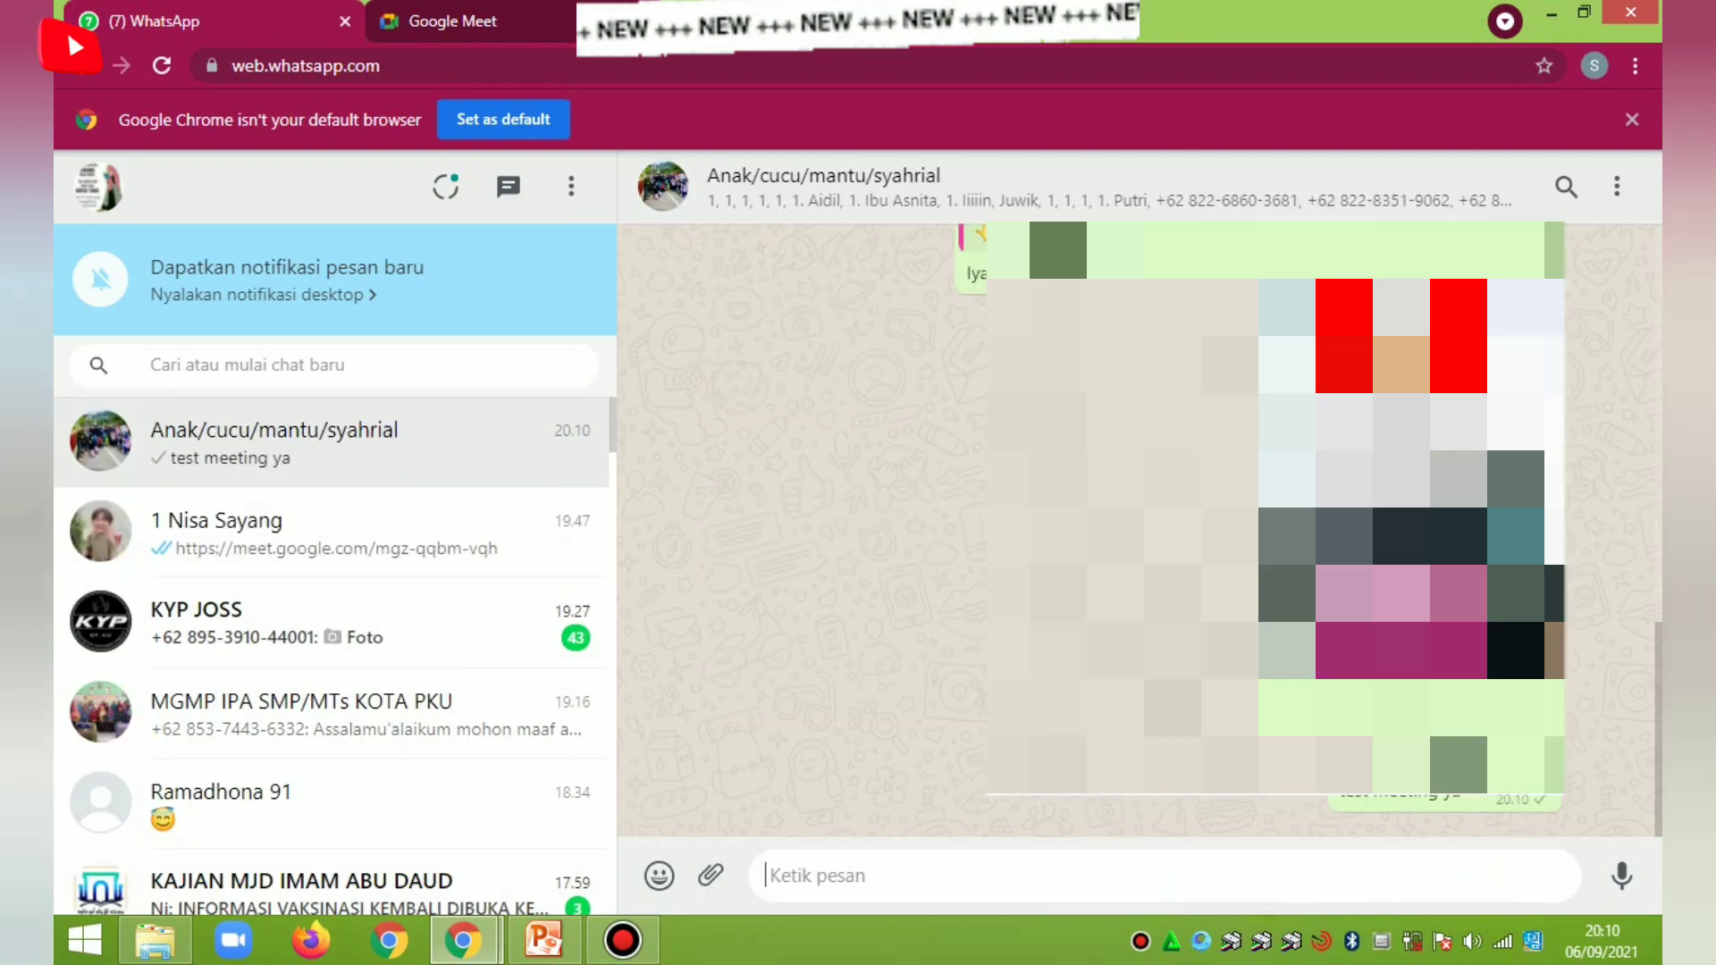
{"action": "key", "text": "Return"}
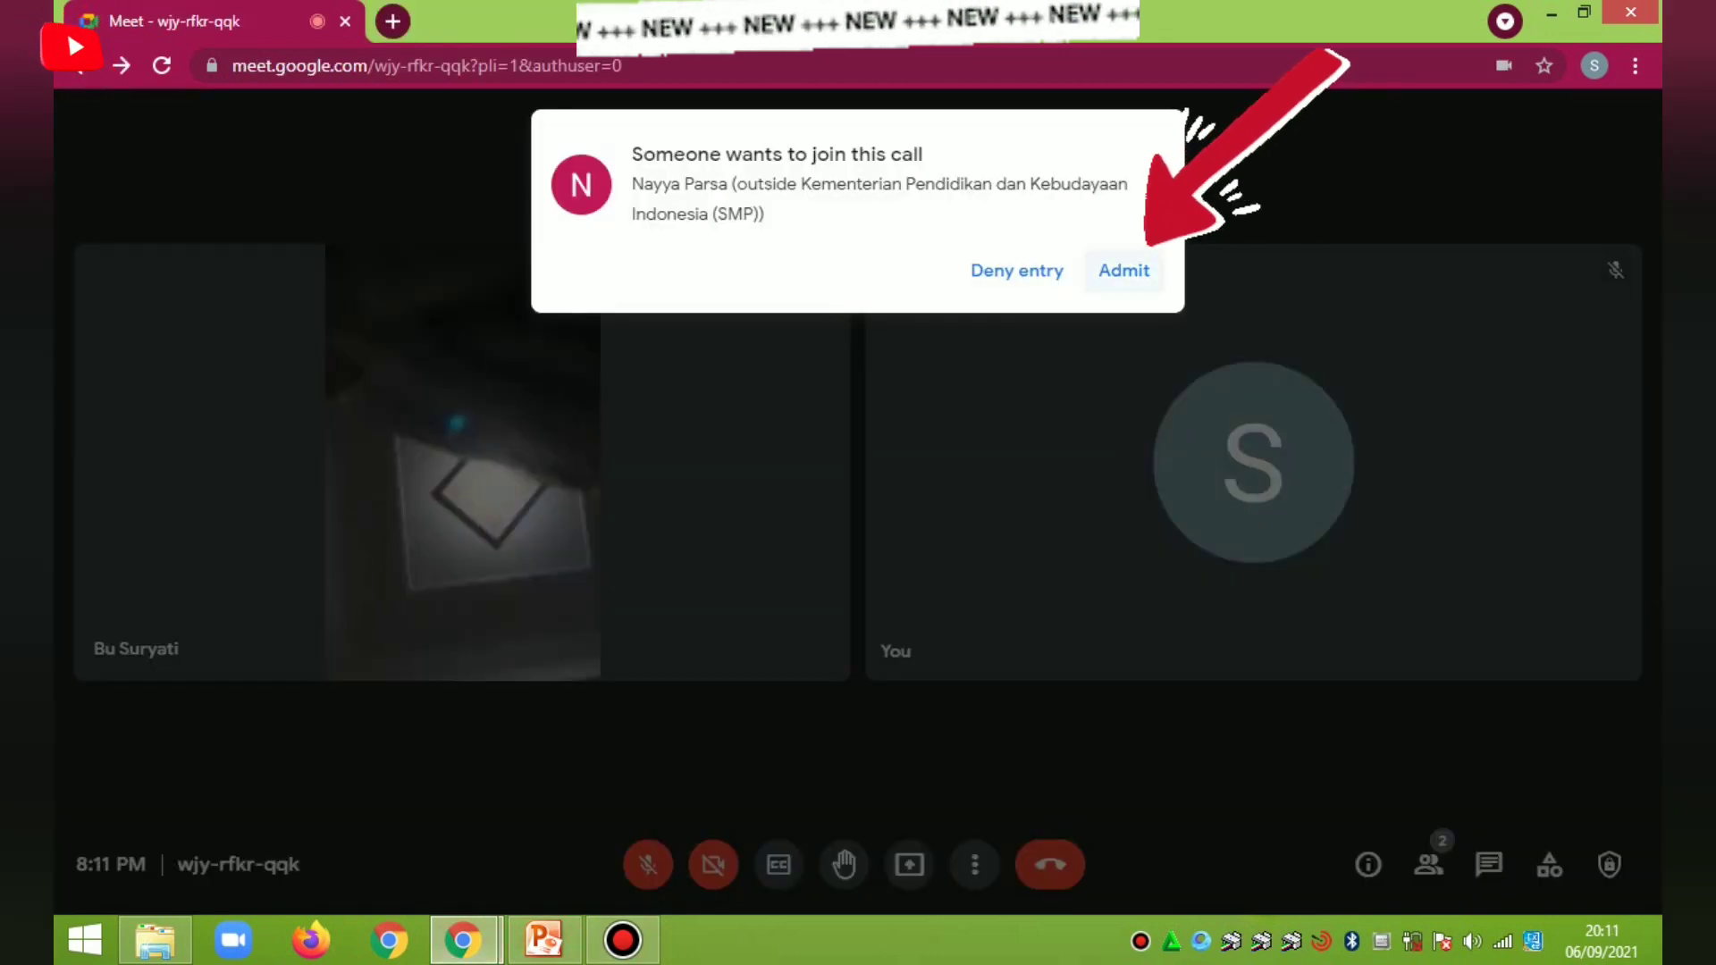
Admit the waiting participant from outside the organization to the call
{"action": "left_click", "coordinate": [1123, 270]}
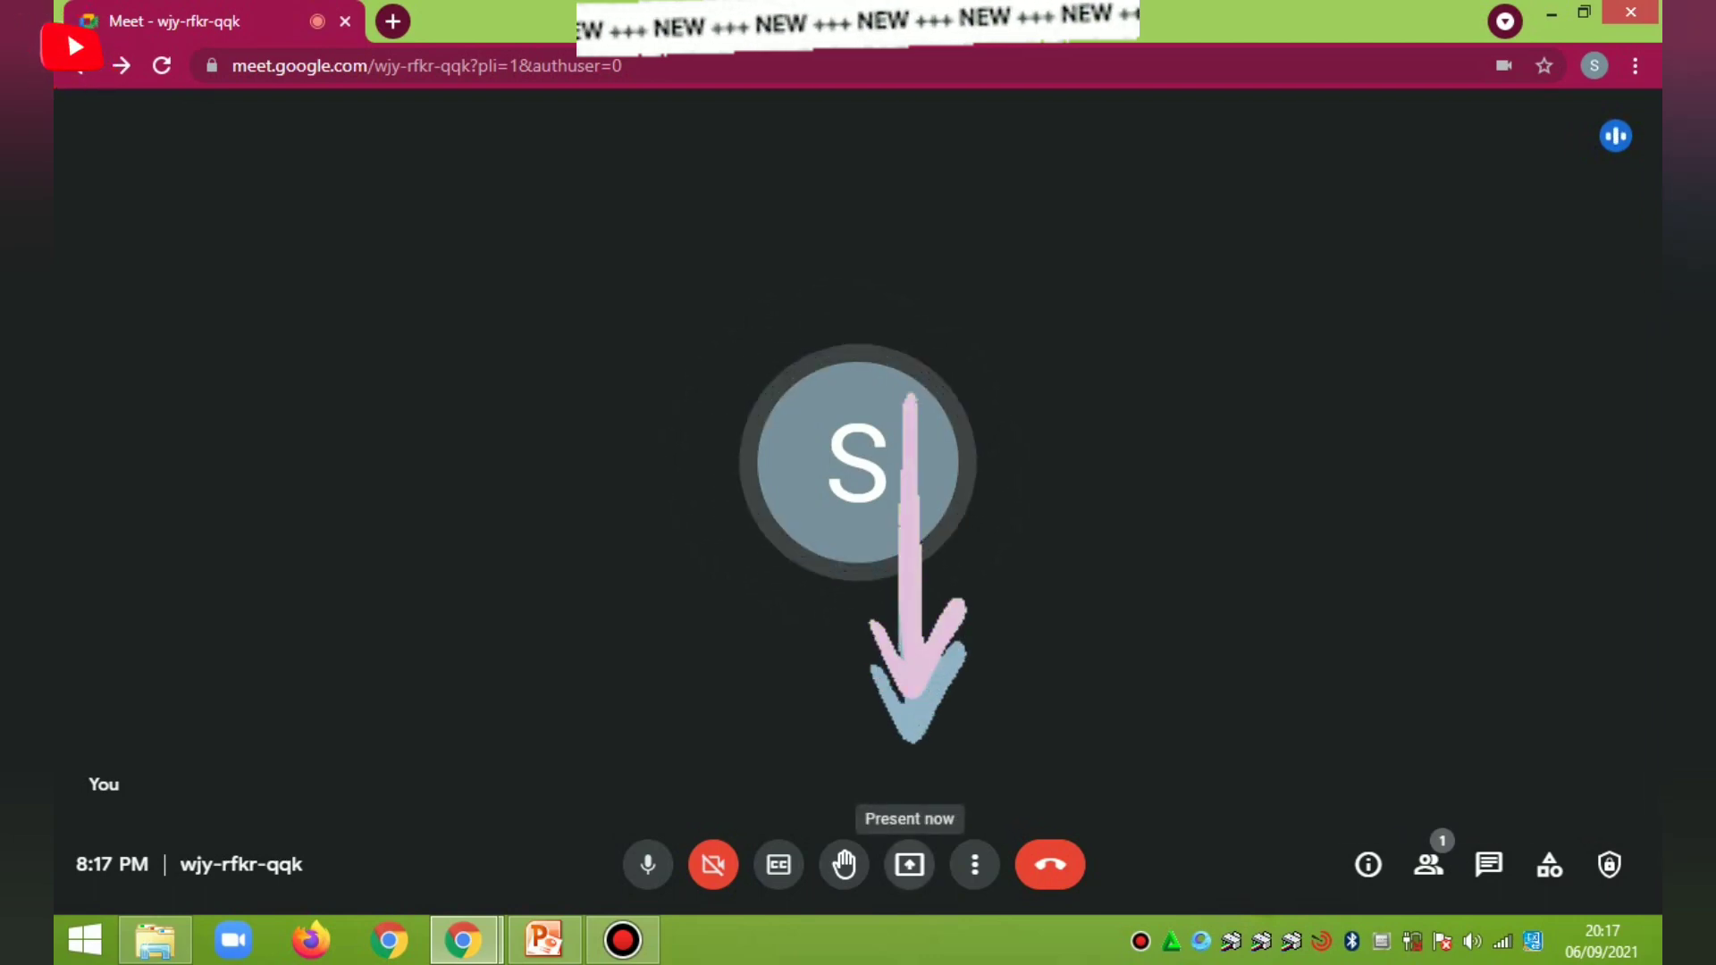
Choose to present the entire screen in the meeting
{"action": "left_click", "coordinate": [909, 865]}
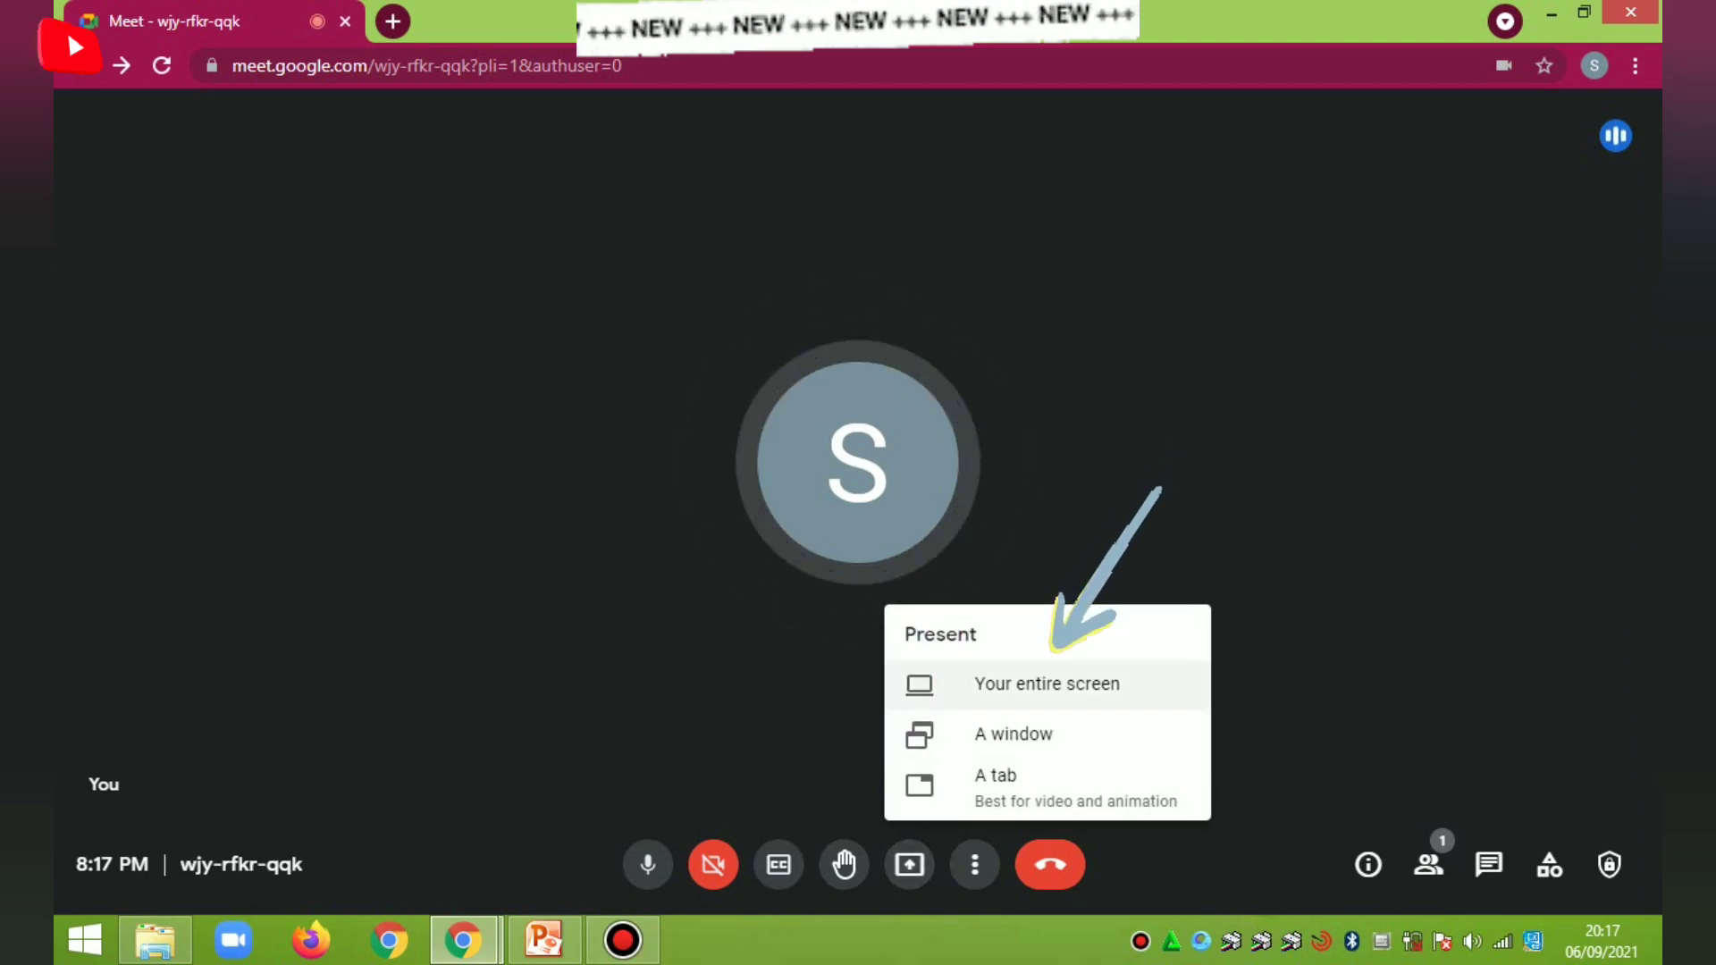
{"action": "left_click", "coordinate": [1041, 684]}
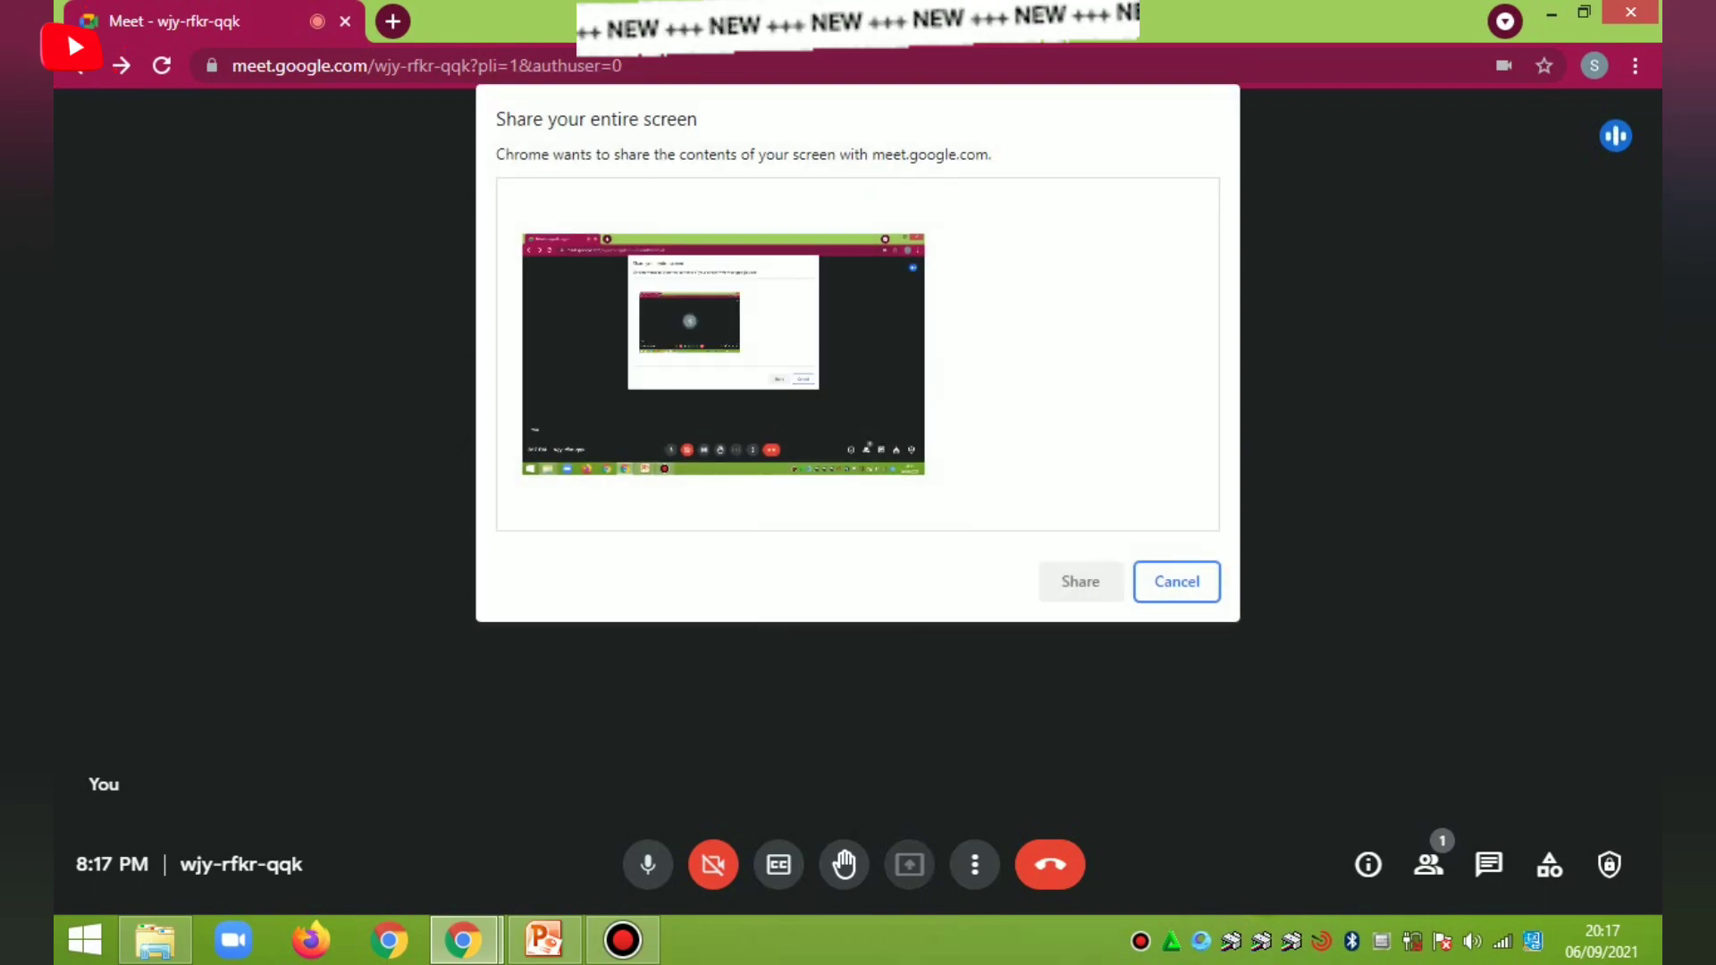
Switch to PowerPoint with the "Ilmu Pengetahuan Alam" presentation and deselect the title text on slide 1
{"action": "left_click", "coordinate": [544, 939]}
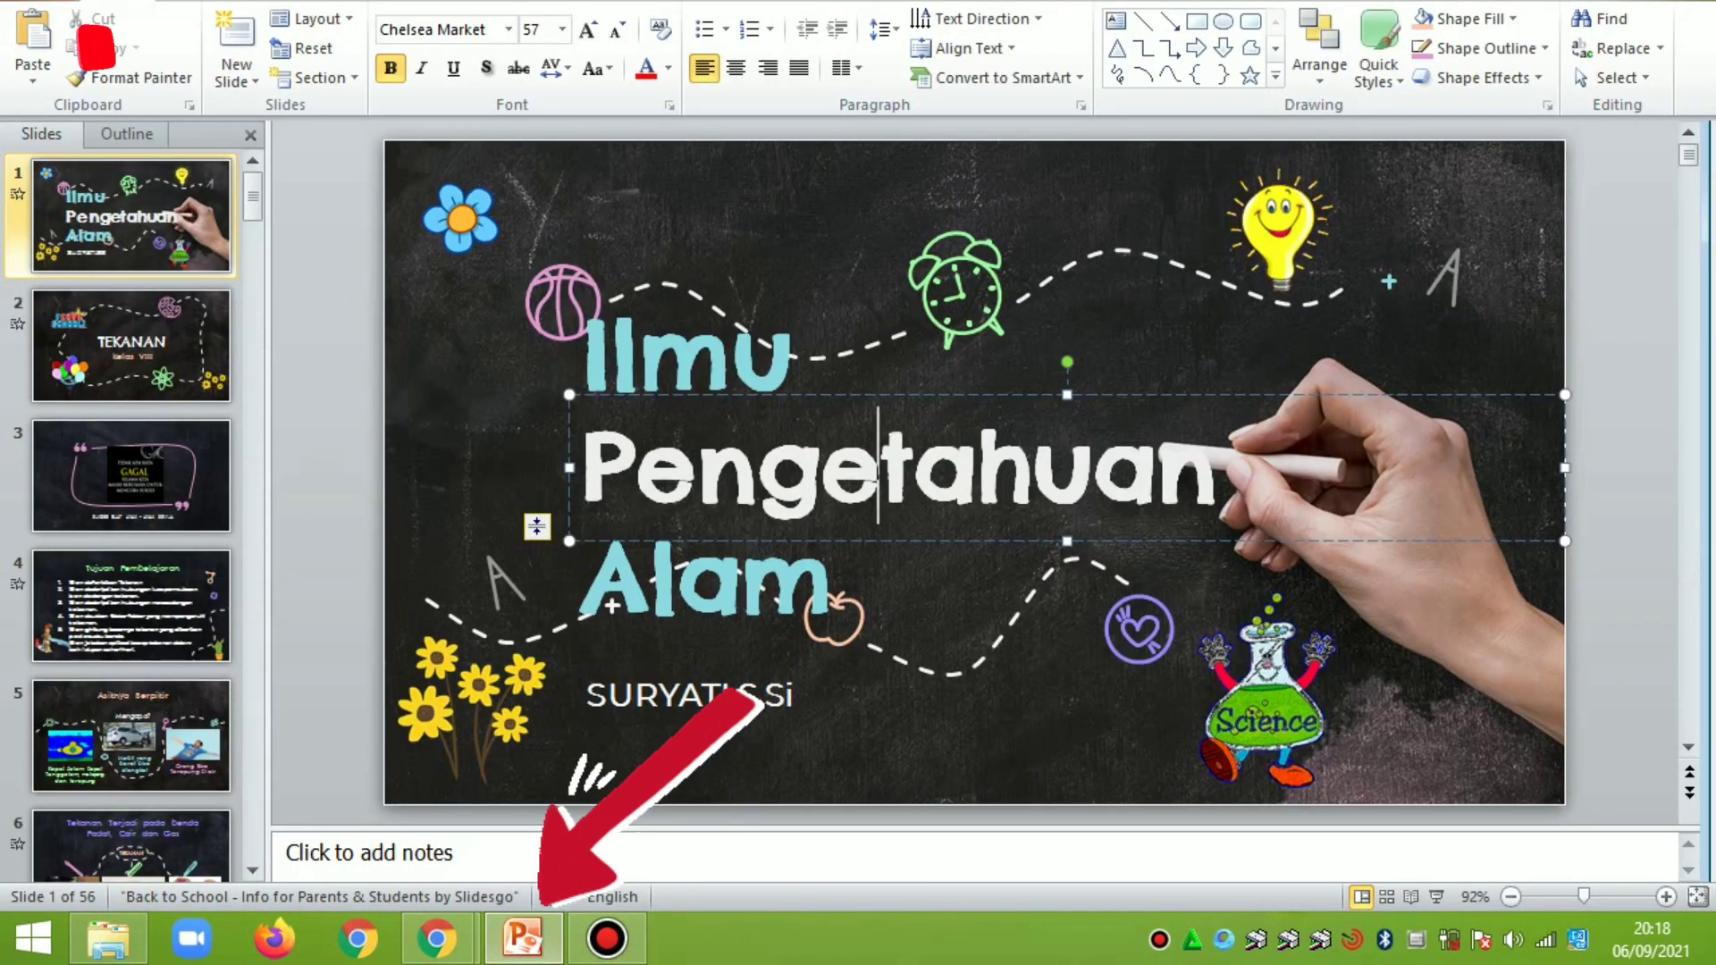
{"action": "key", "text": "Escape"}
{"action": "key", "text": "Escape"}
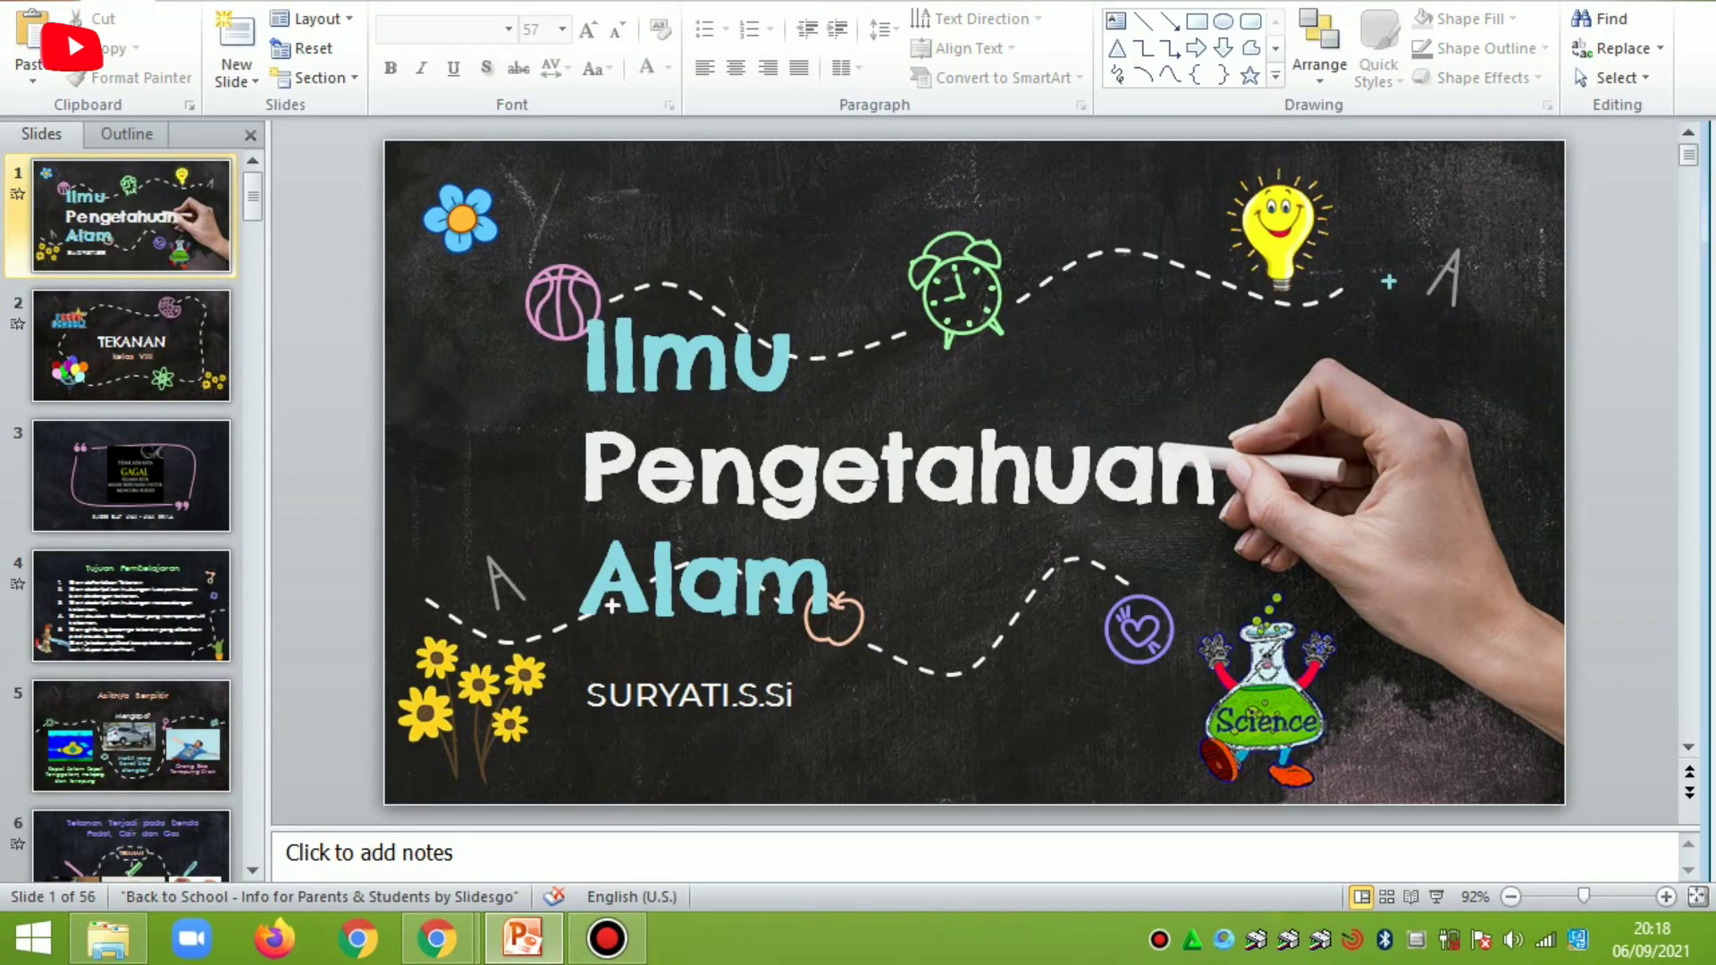
Switch back to the Google Meet window, share the entire screen with the meeting and hide the screen-sharing notification
{"action": "left_click", "coordinate": [436, 938]}
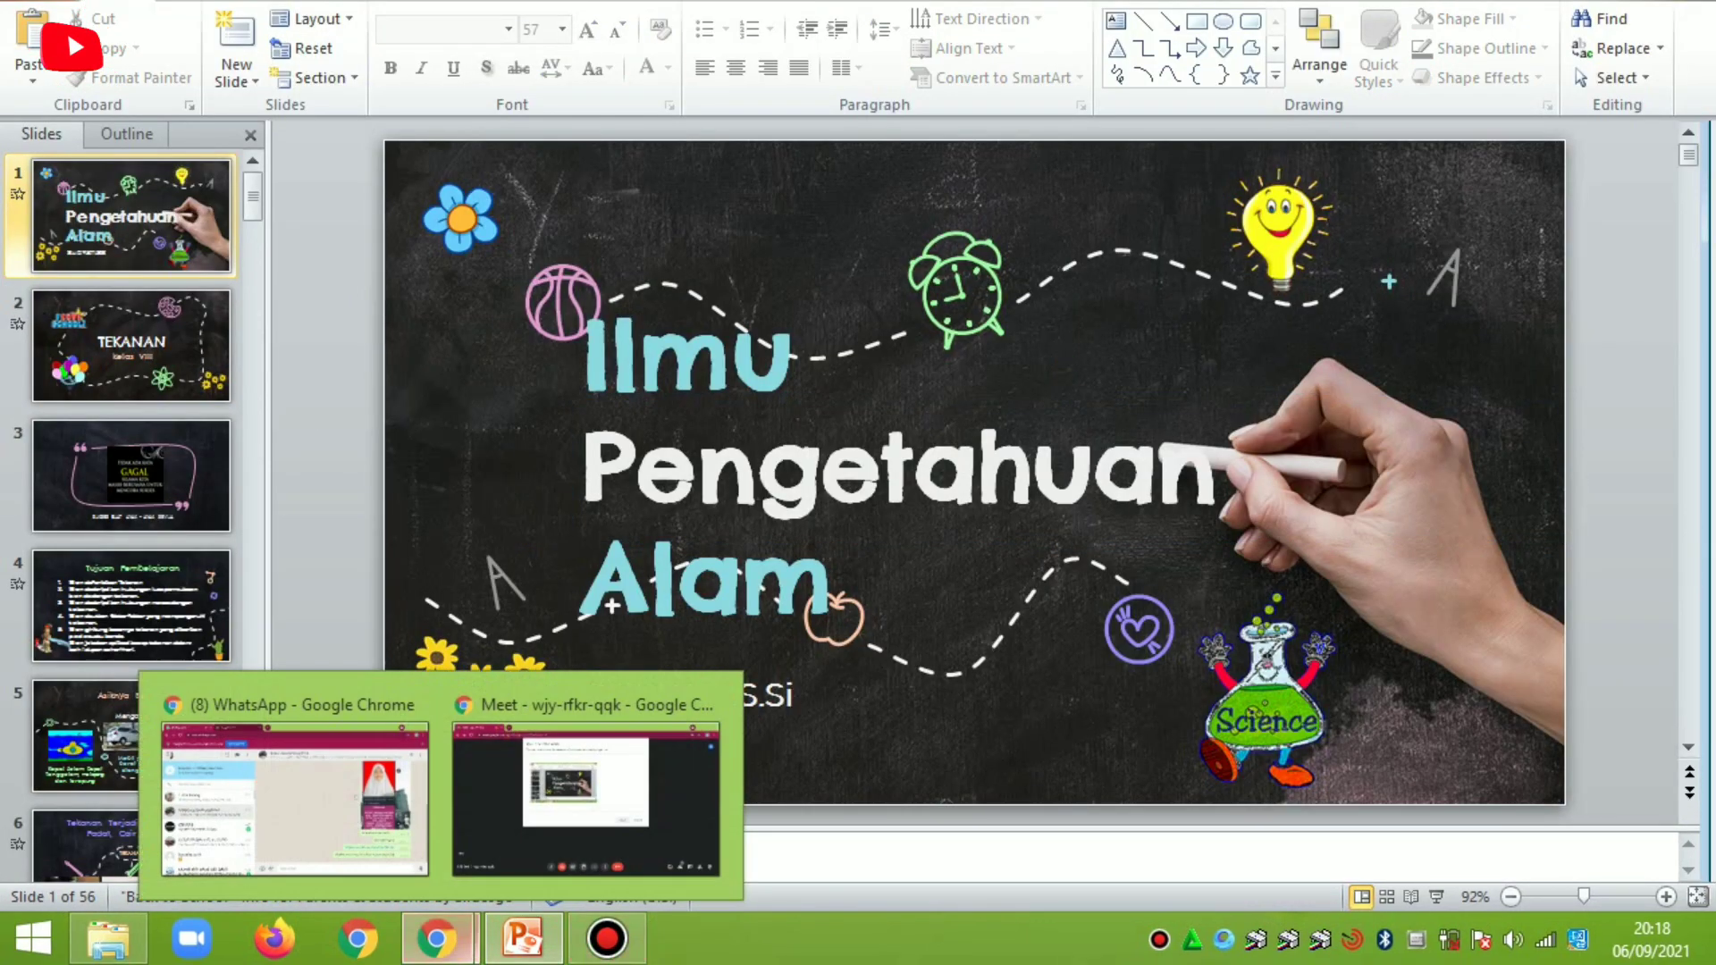
{"action": "left_click", "coordinate": [586, 777]}
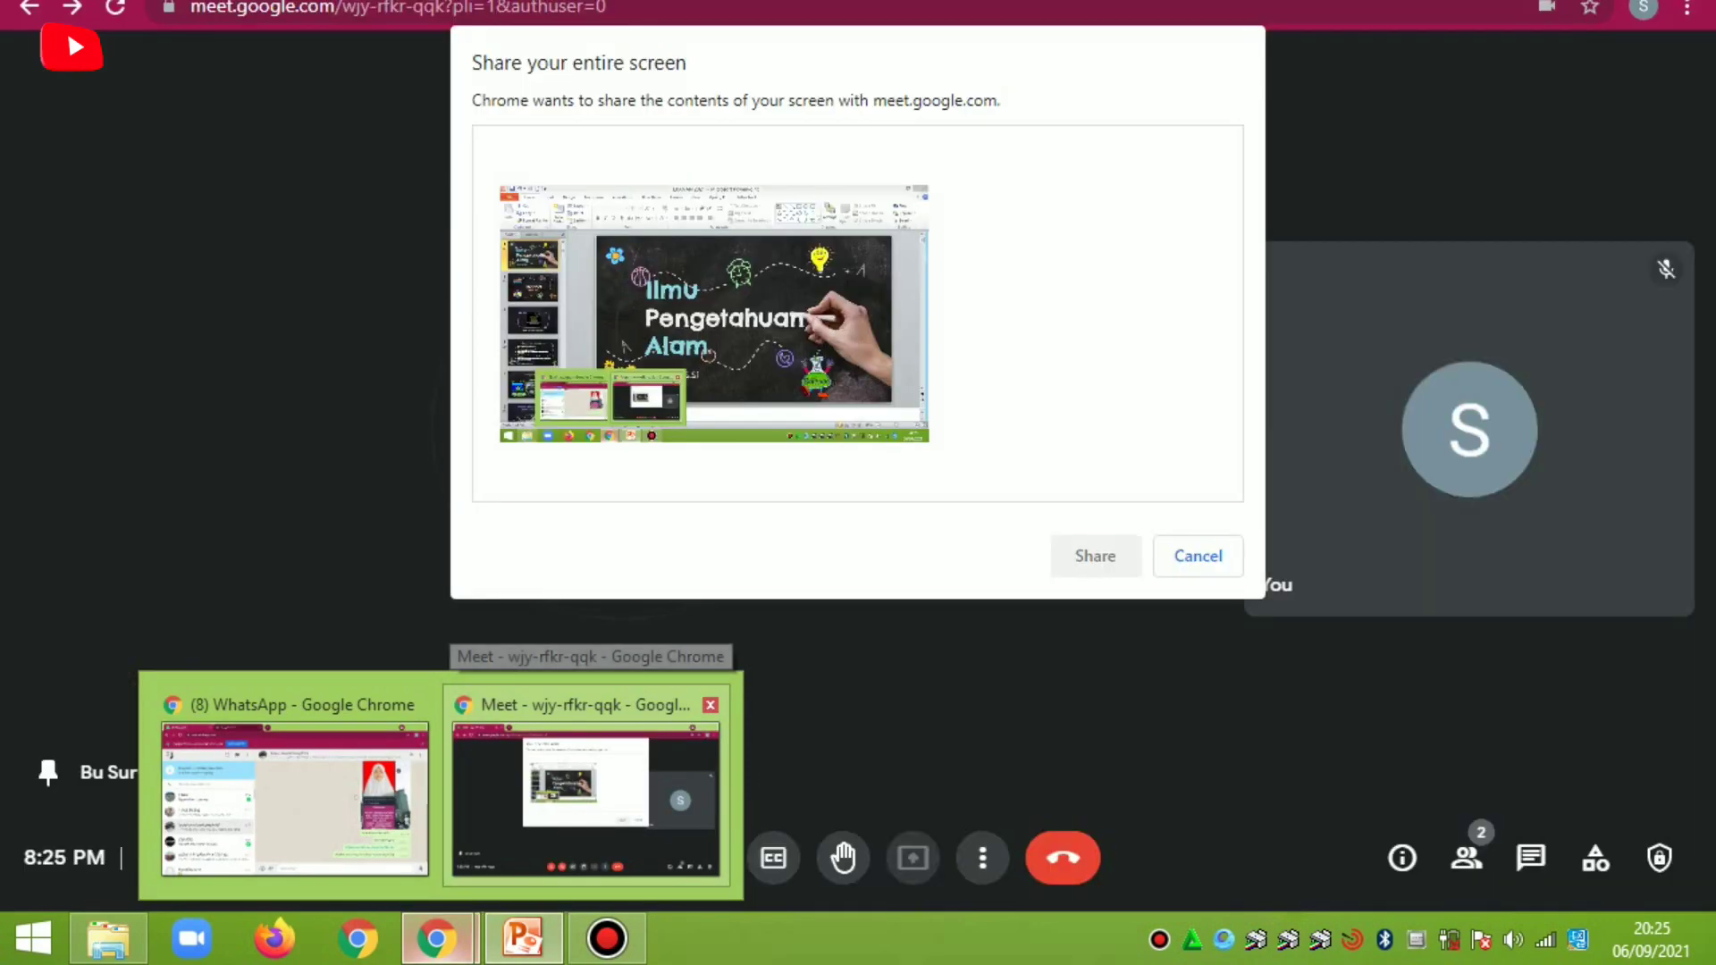
{"action": "left_click", "coordinate": [715, 314]}
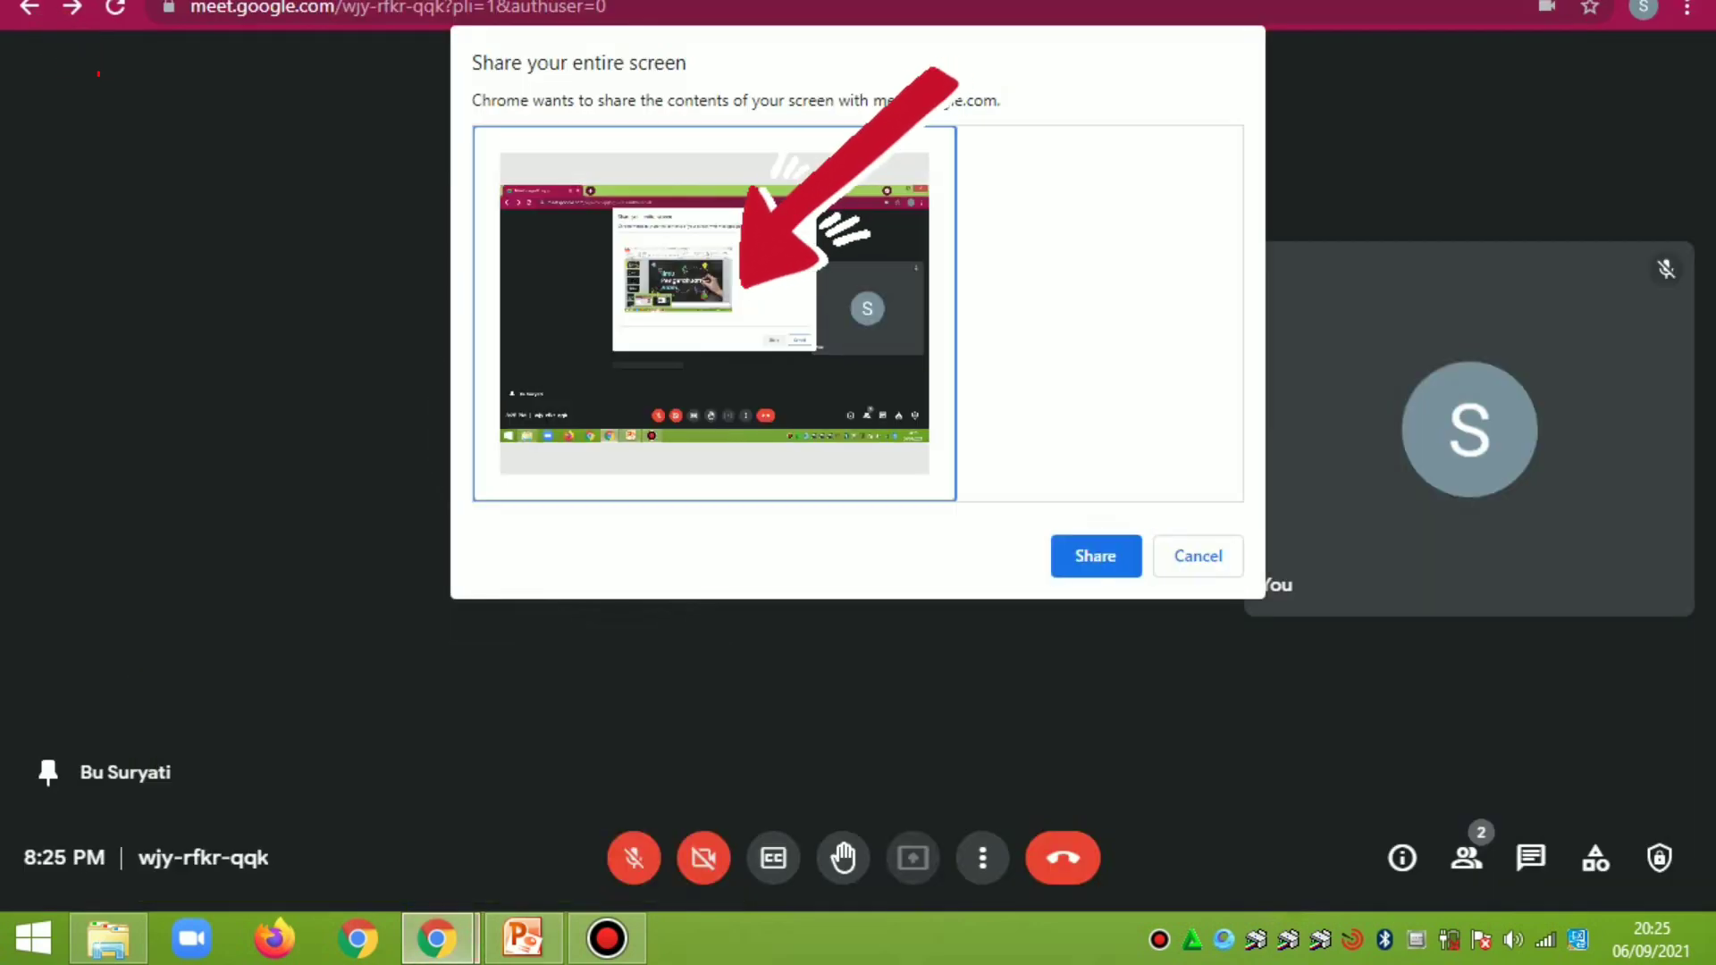
{"action": "key", "text": "Return"}
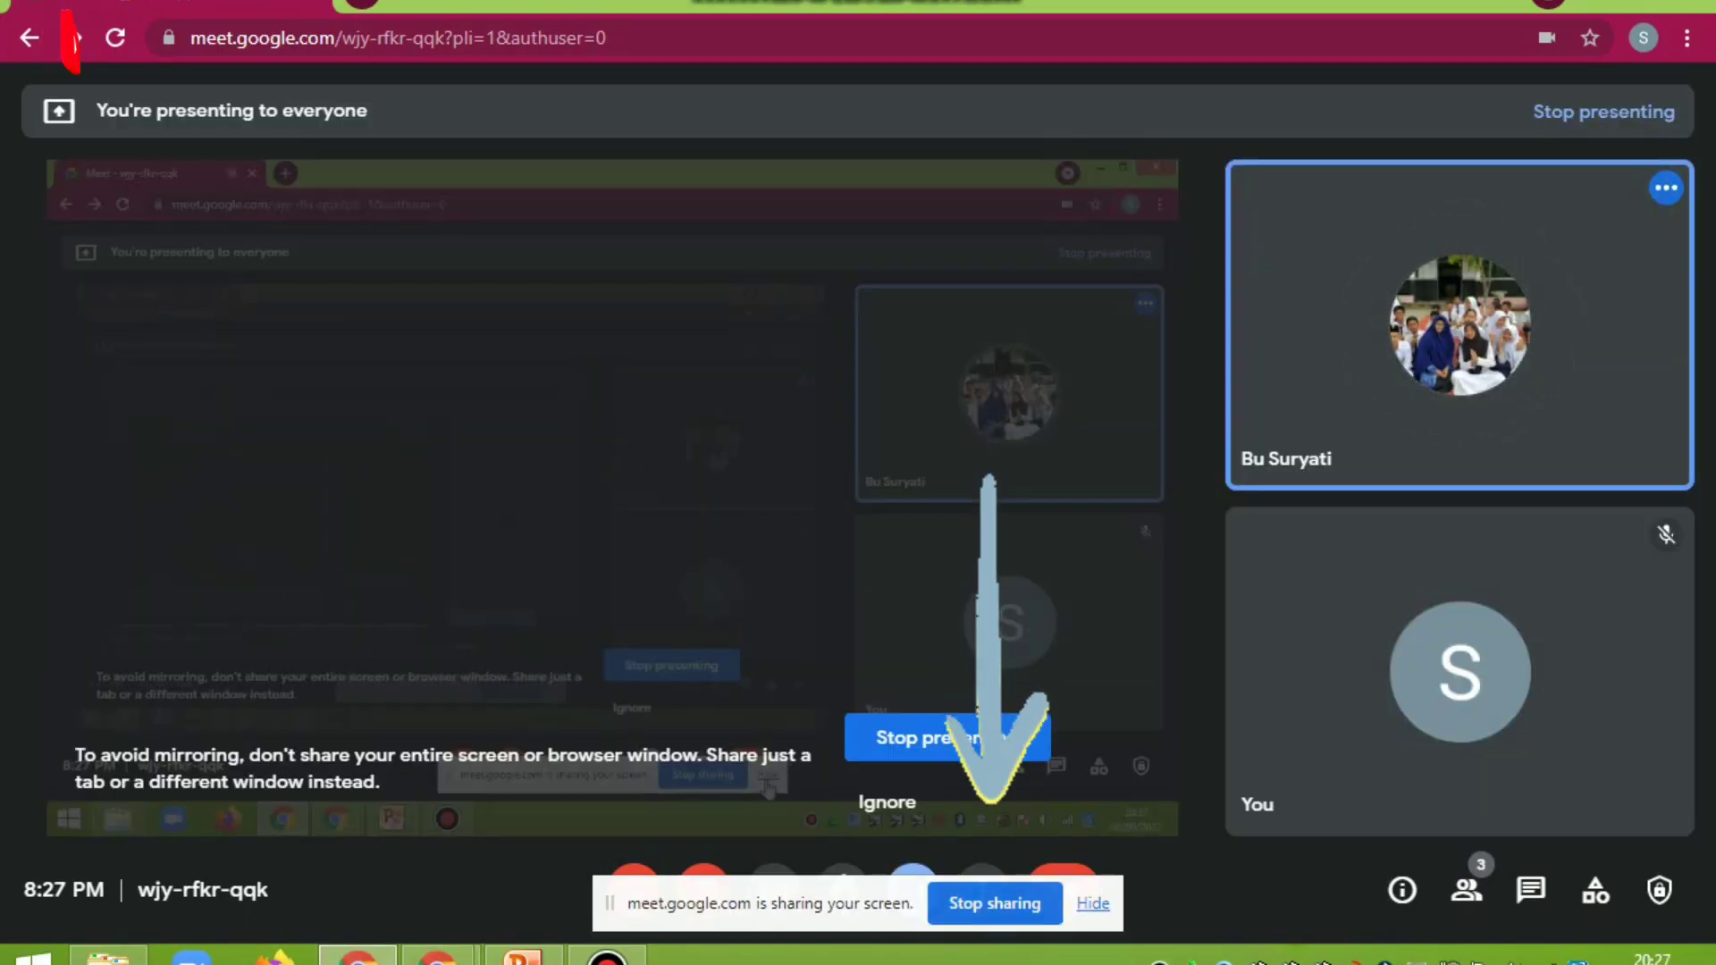
{"action": "left_click", "coordinate": [1093, 904]}
Start recording the meeting, confirm that everyone is ready, and close the recording pane
{"action": "left_click", "coordinate": [983, 889]}
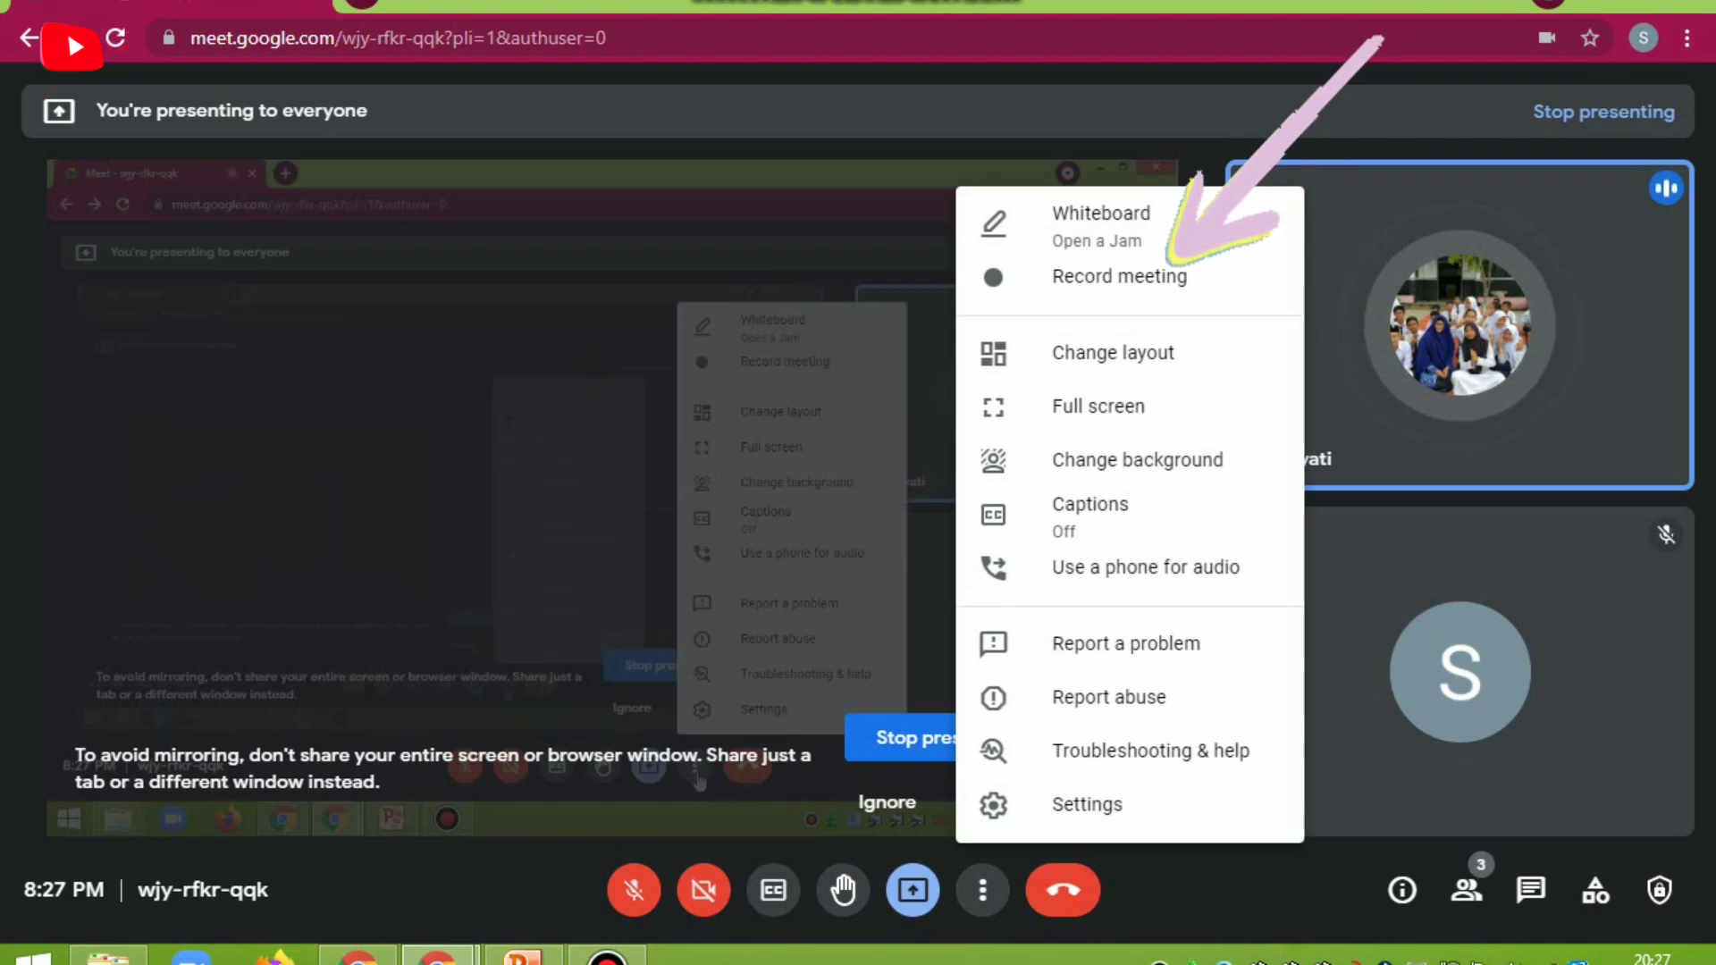
{"action": "left_click", "coordinate": [1119, 277]}
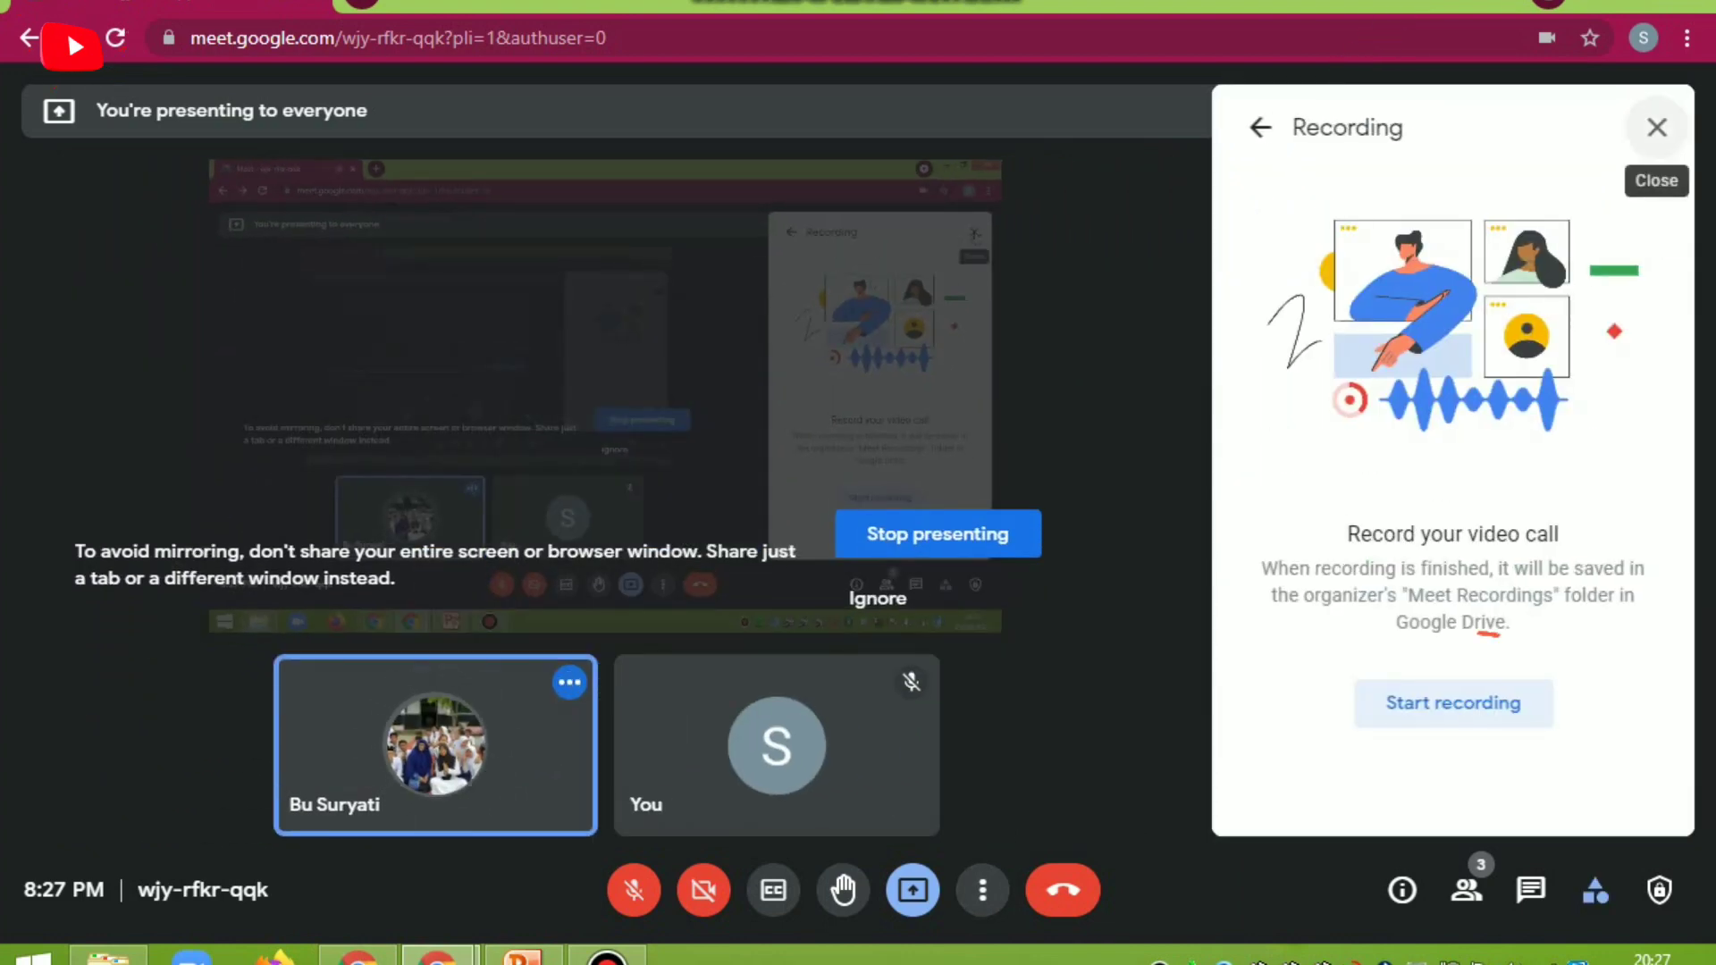
{"action": "left_click", "coordinate": [1453, 702]}
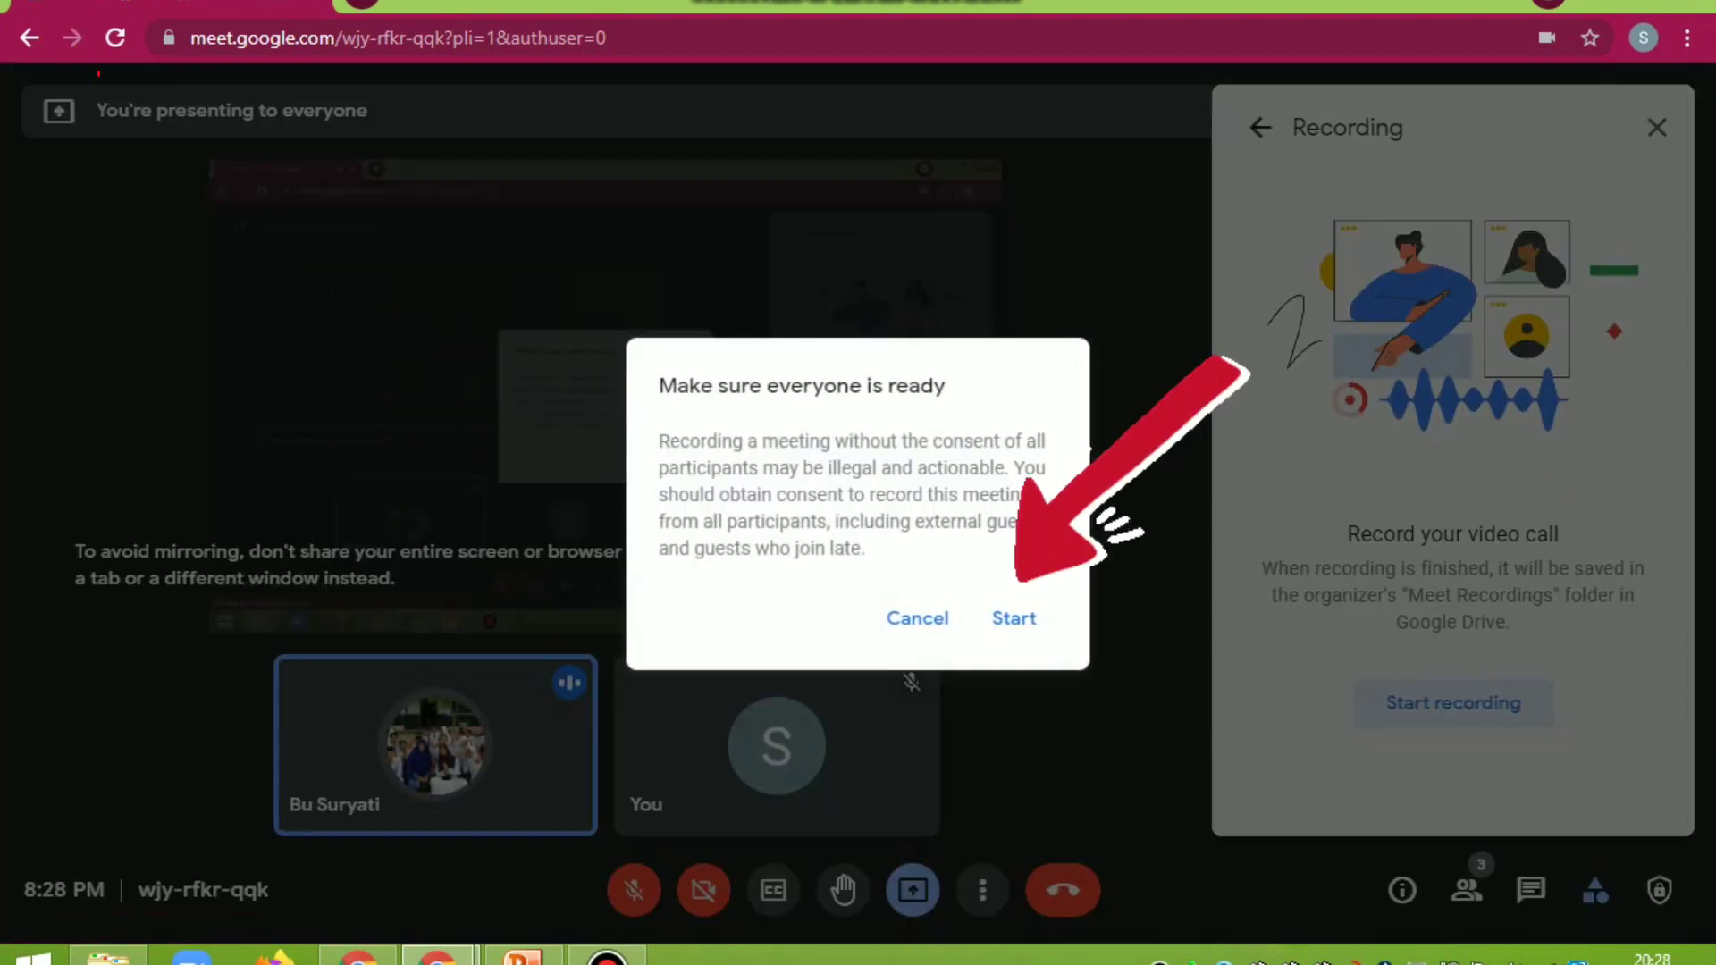
{"action": "left_click", "coordinate": [1014, 618]}
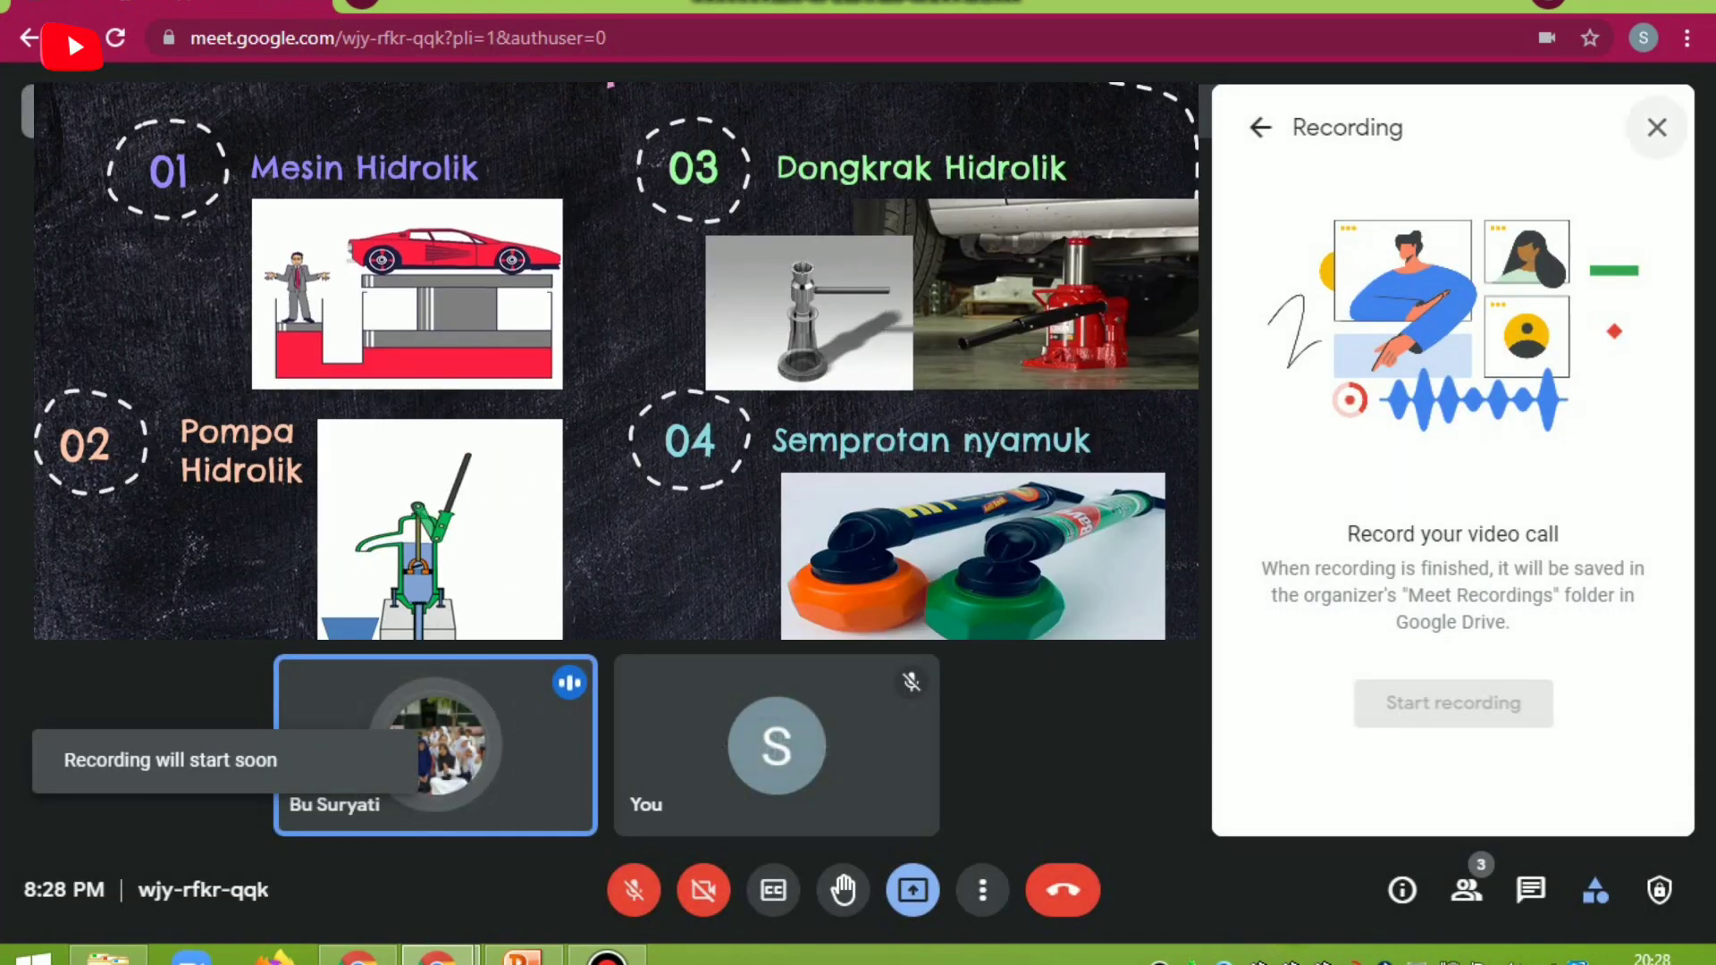
{"action": "left_click", "coordinate": [1657, 127]}
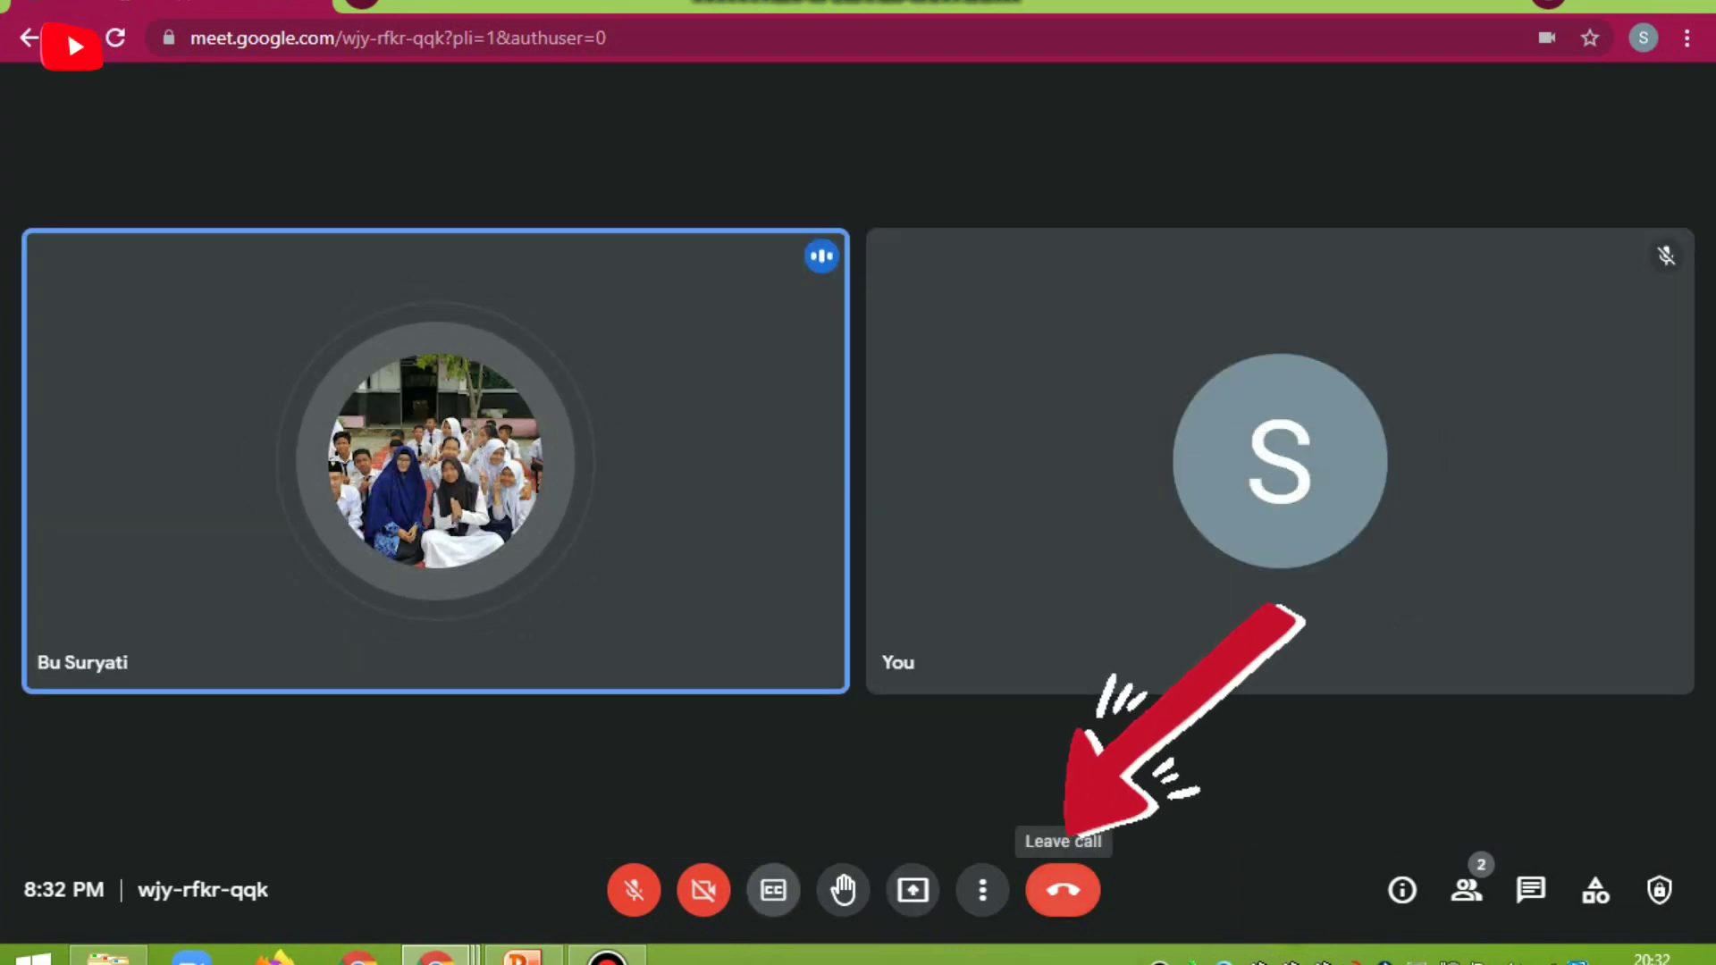
Leave the meeting by ending the video call for everyone, keeping quick access on
{"action": "left_click", "coordinate": [1063, 890]}
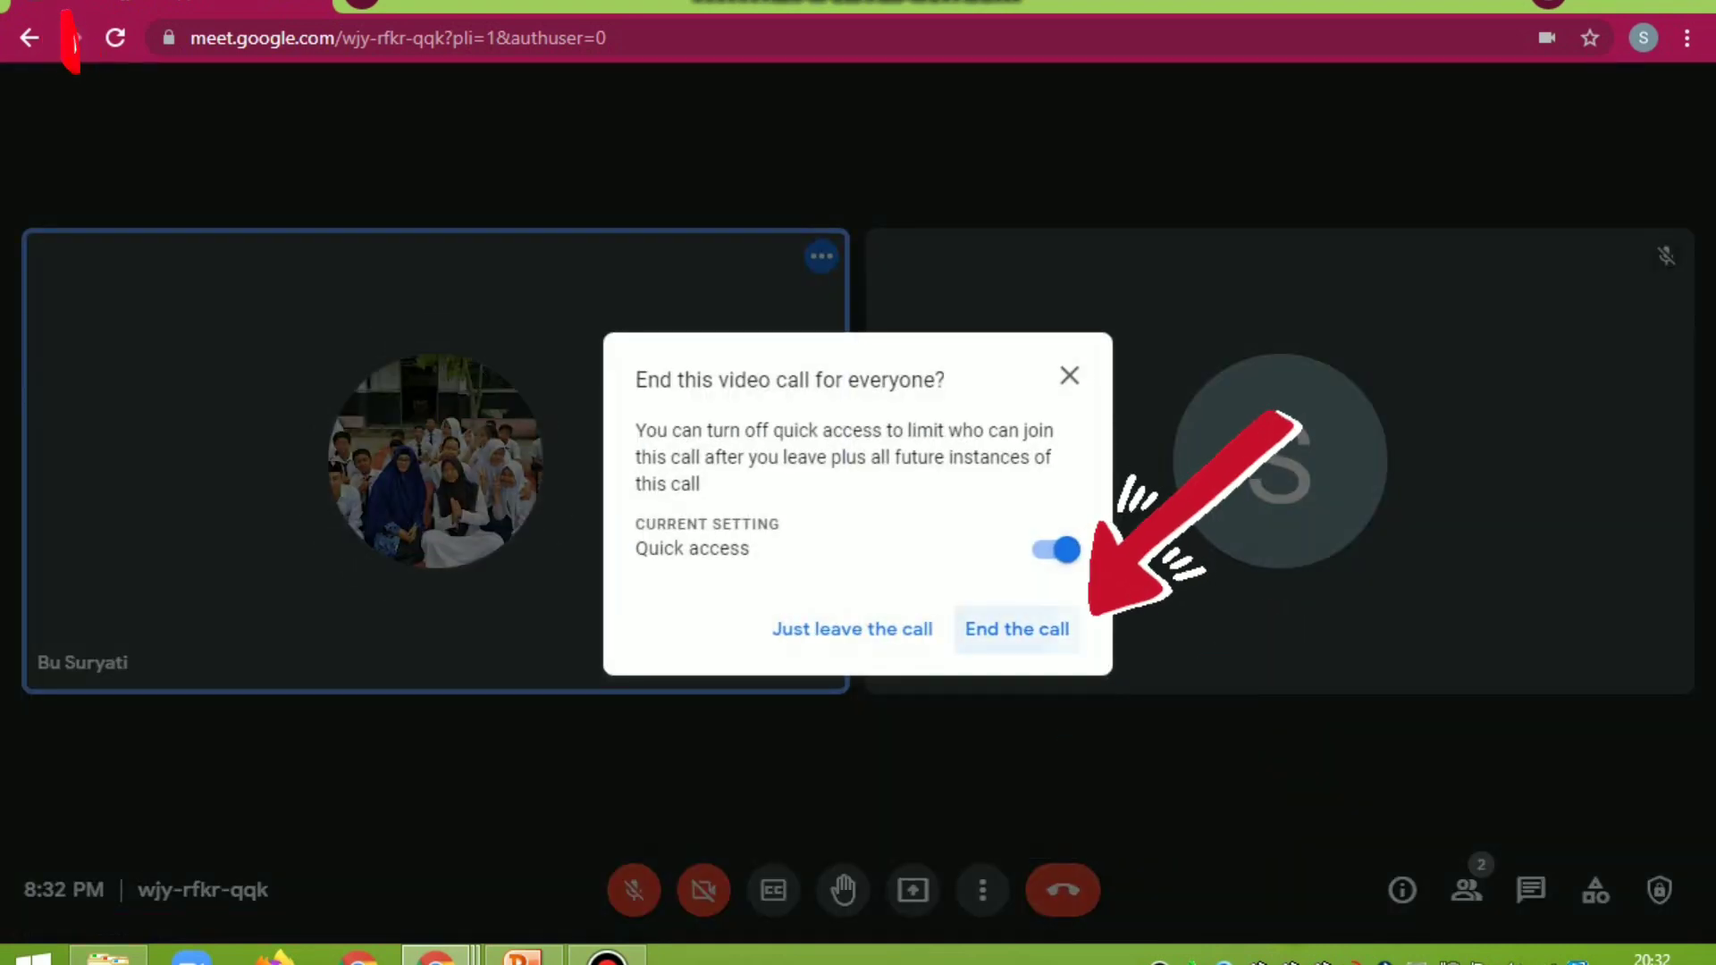
{"action": "left_click", "coordinate": [1018, 628]}
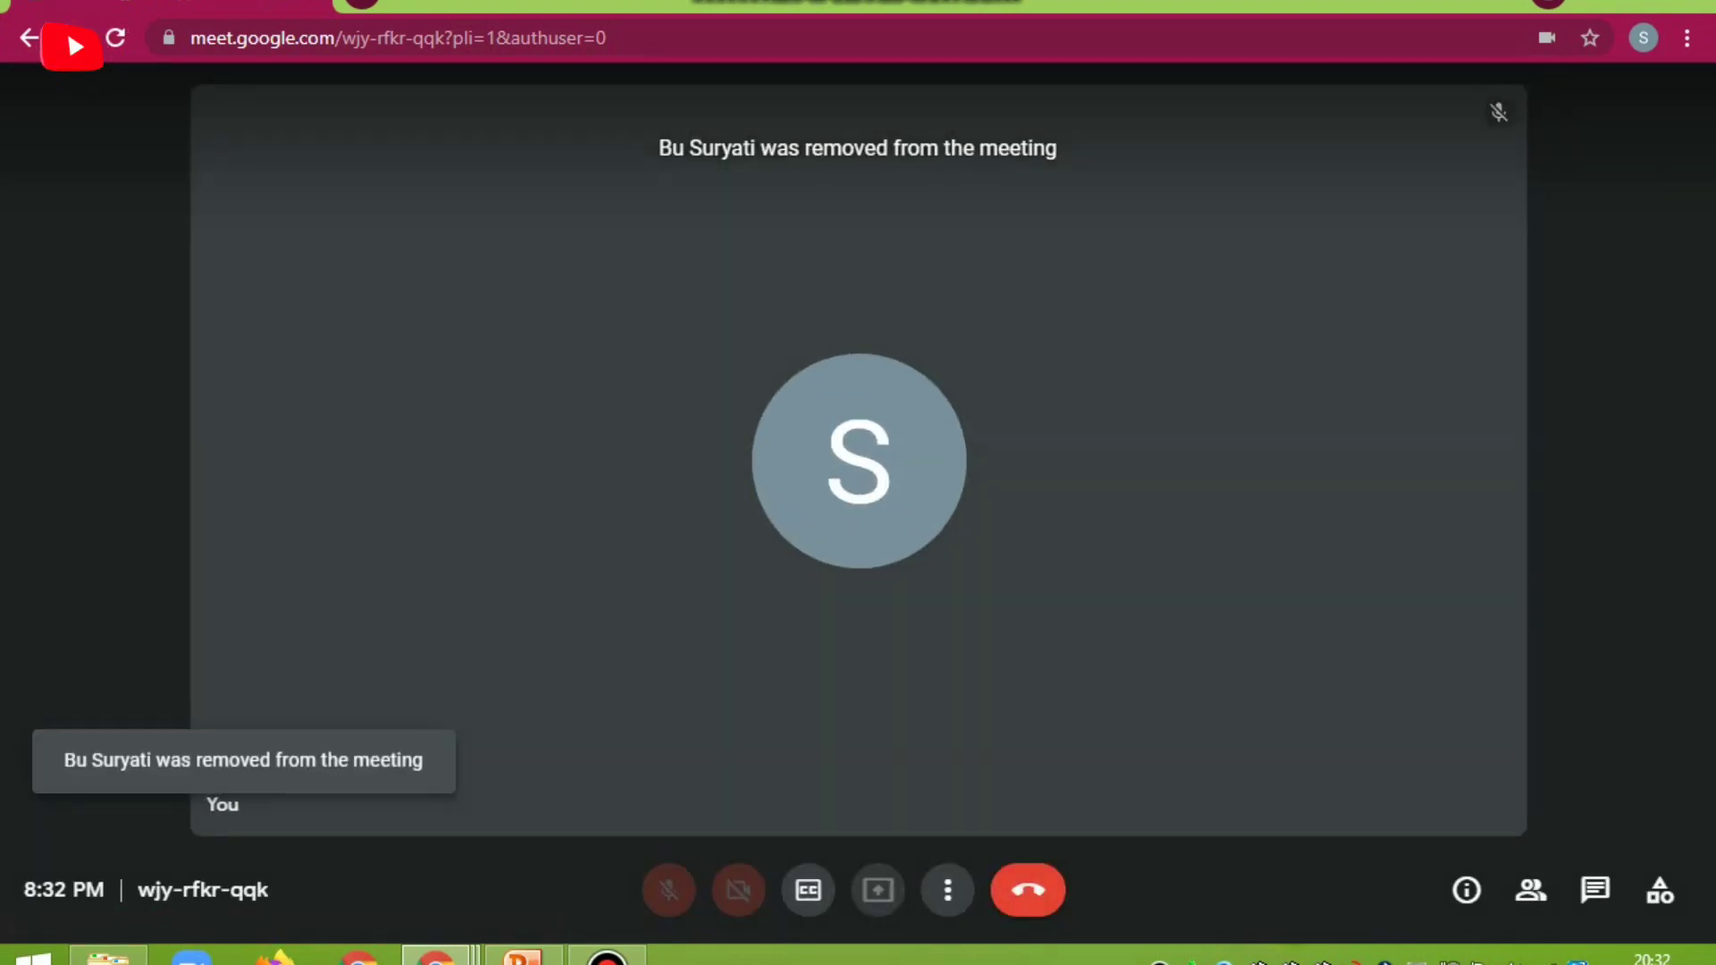